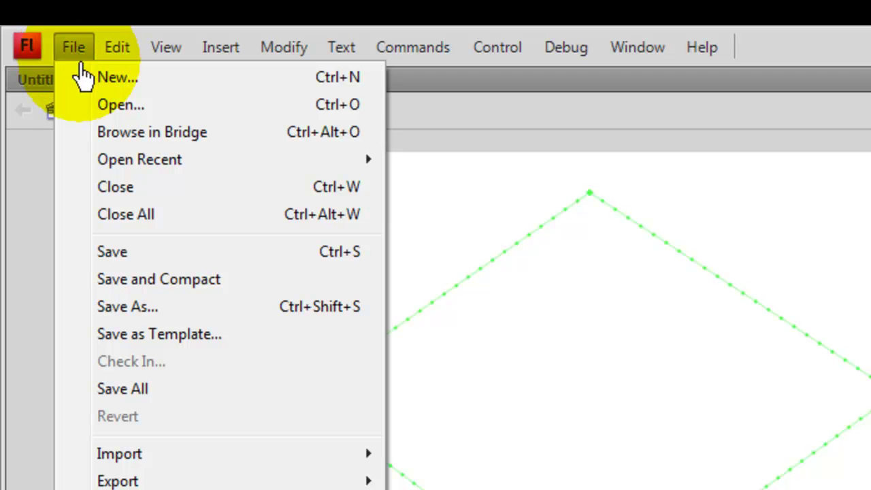
Create a new Flash File (ActionScript 3.0) and draw a red rectangle with a black outline near the middle of the stage.
left_click(86, 77)
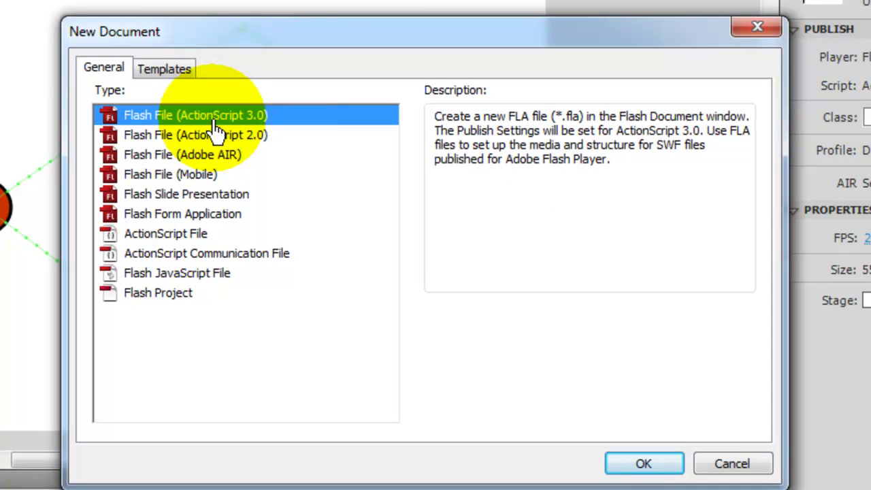
left_click(644, 468)
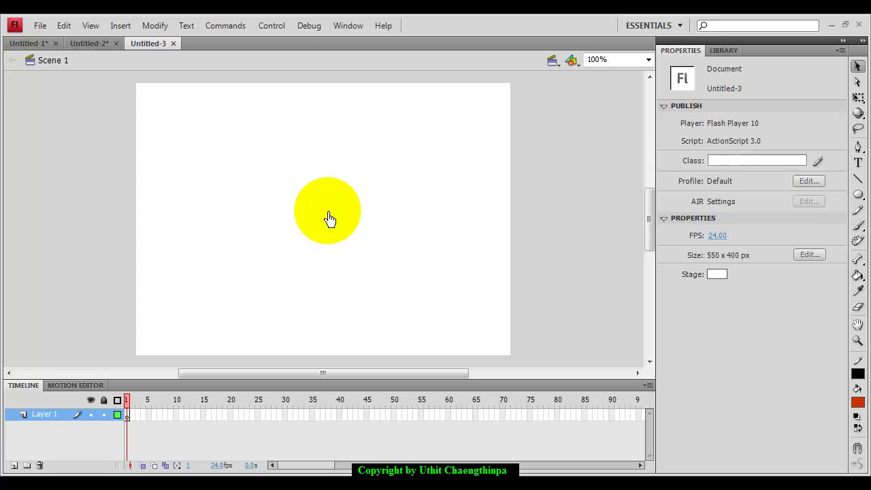
left_click(858, 195)
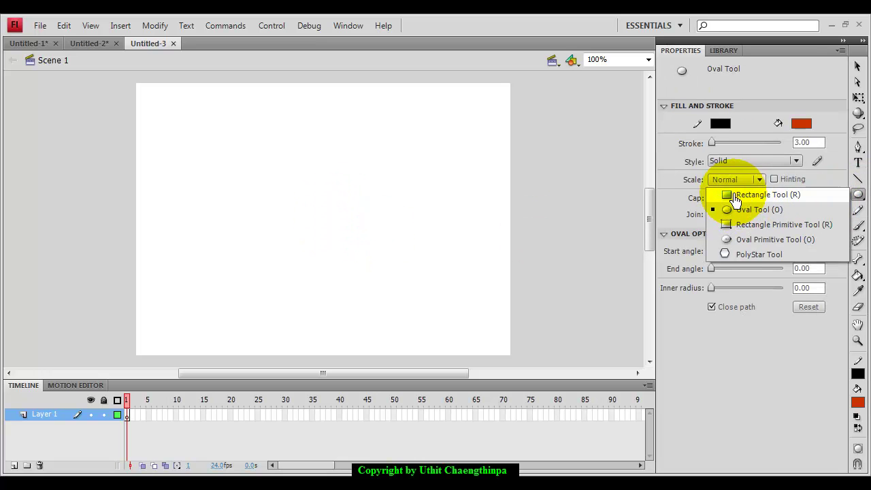
left_click(759, 197)
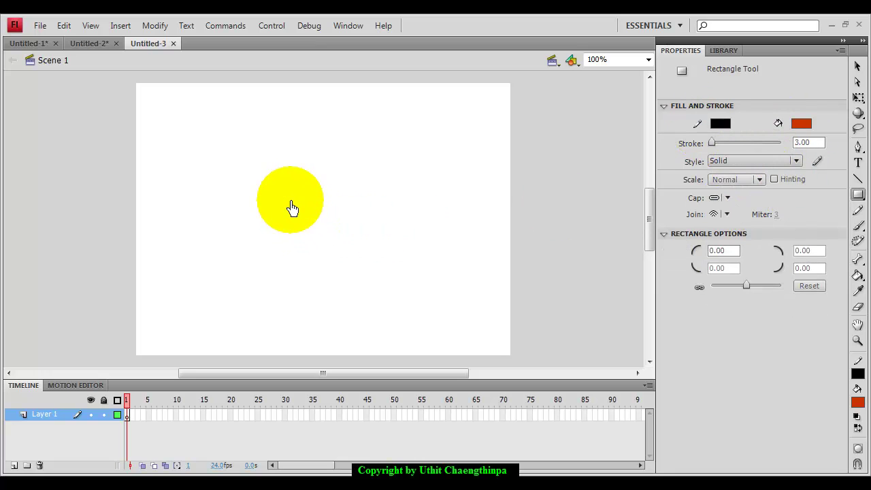
left_click_drag(285, 192, 359, 257)
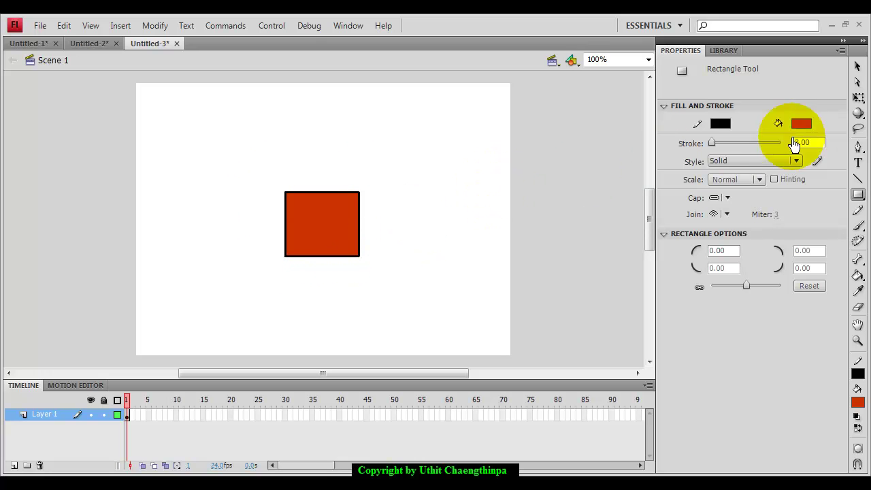
Select the rectangle with its outline using the Free Transform tool and scale it from its upper-right corner.
left_click(857, 100)
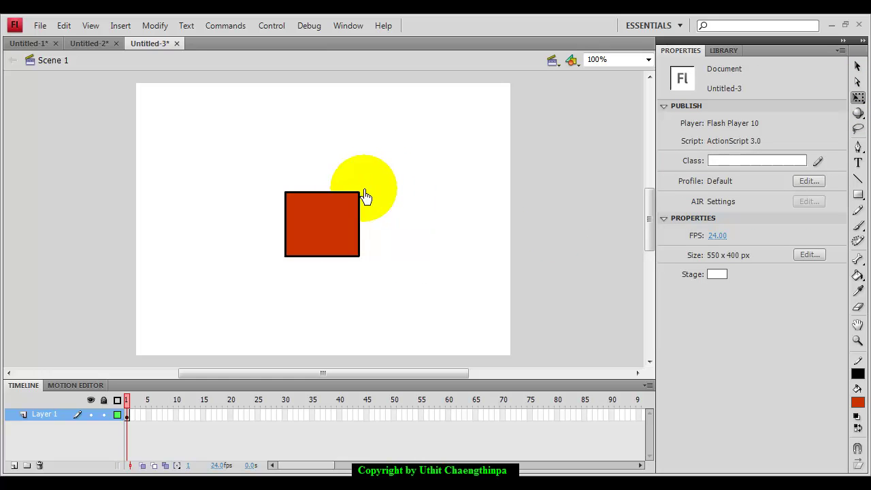
left_click(306, 209)
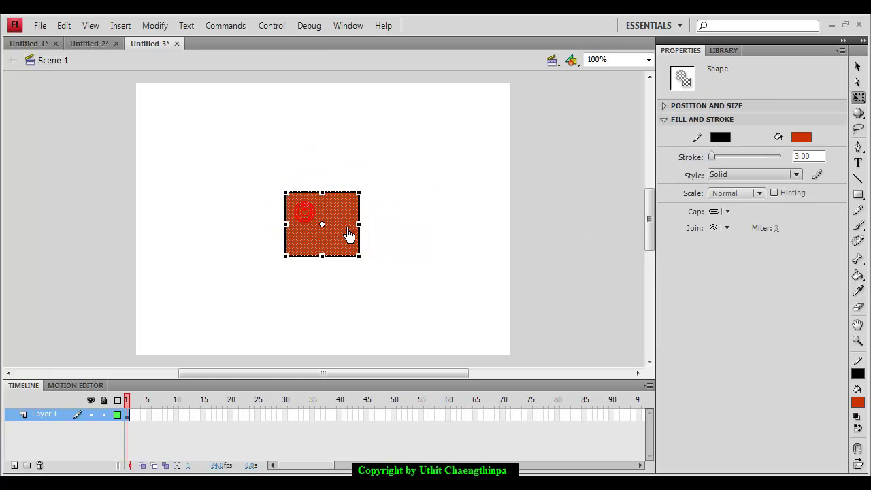
left_click(396, 218)
left_click_drag(267, 170, 390, 285)
left_click_drag(360, 199, 406, 237)
left_click_drag(351, 220, 376, 194)
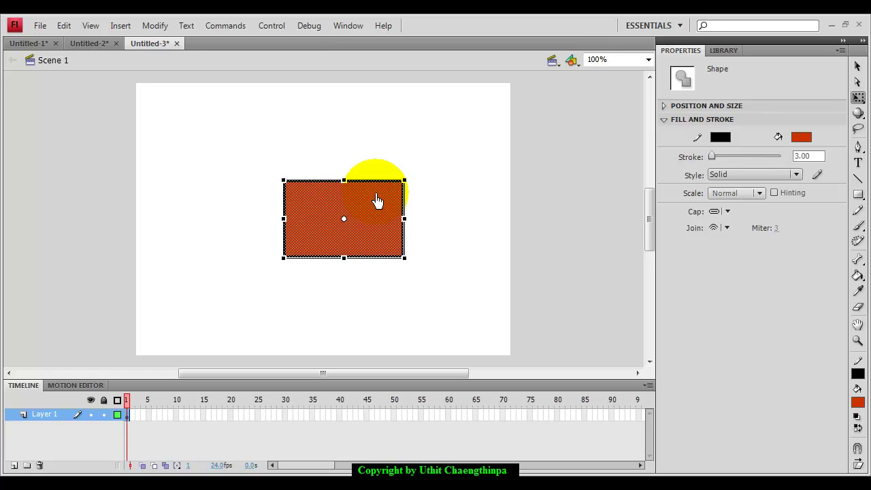
Undo the last enlargements and rescale the rectangle to slightly smaller than originally drawn.
key("ctrl+z")
key("ctrl+z")
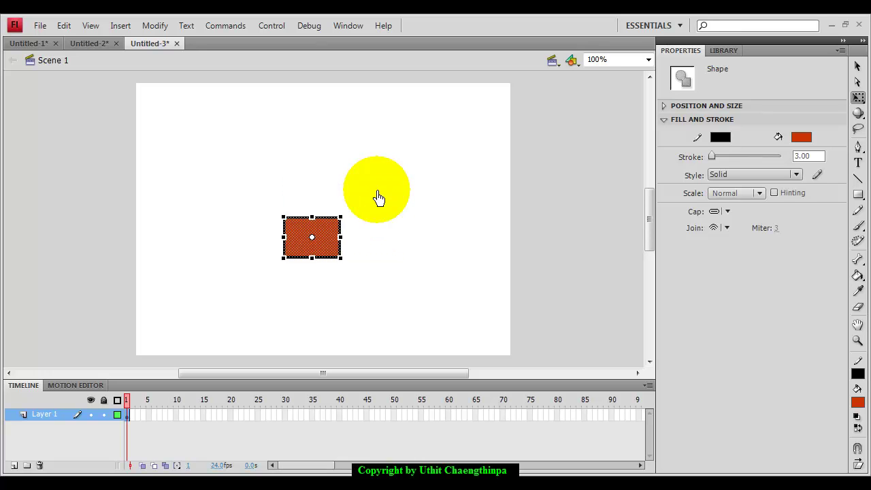
mouse_move(379, 198)
left_mouse_down()
mouse_move(390, 217)
mouse_move(318, 214)
mouse_move(350, 238)
mouse_move(327, 238)
mouse_move(344, 245)
mouse_move(336, 230)
mouse_move(342, 259)
mouse_move(327, 240)
left_mouse_up()
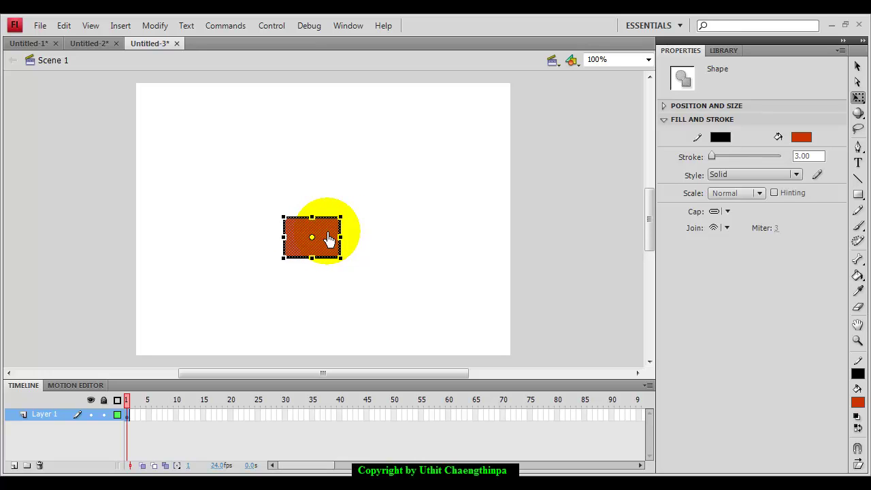
left_click_drag(328, 239, 366, 217)
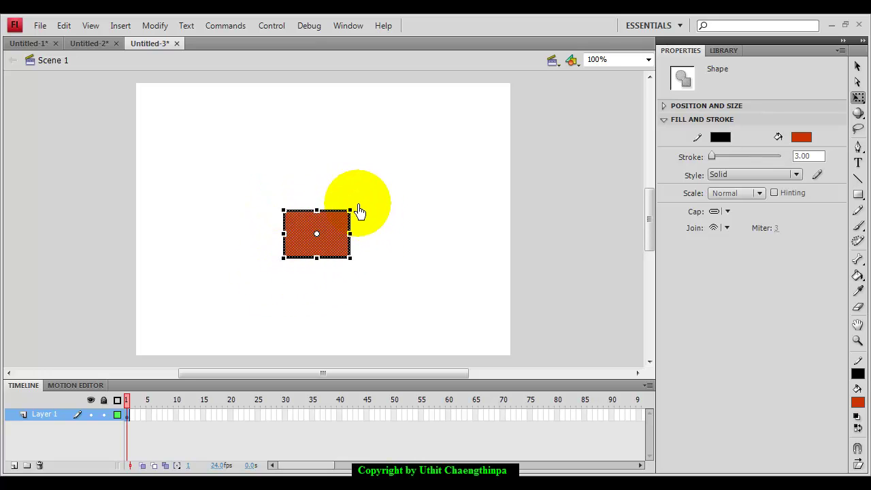
Rotate the rectangle about its center, reselect it, and rotate it again in another direction.
left_click_drag(353, 209, 362, 243)
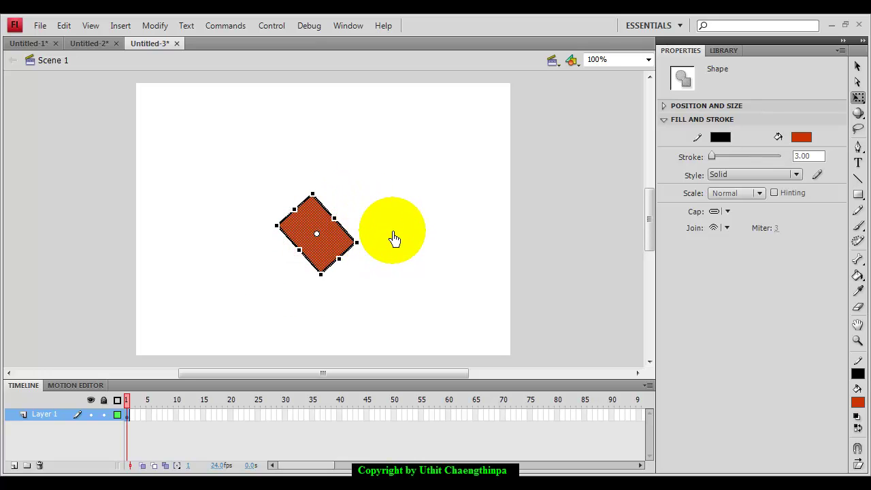
left_click(393, 237)
left_click(346, 252)
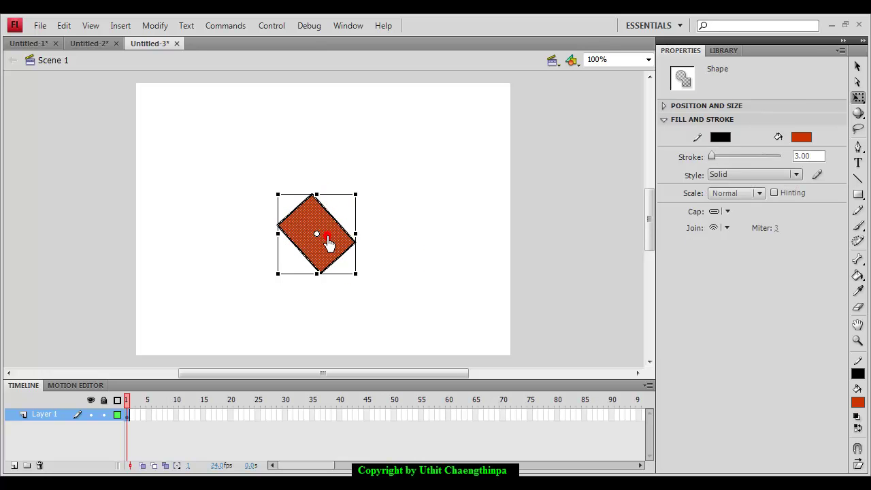
left_click_drag(362, 196, 272, 196)
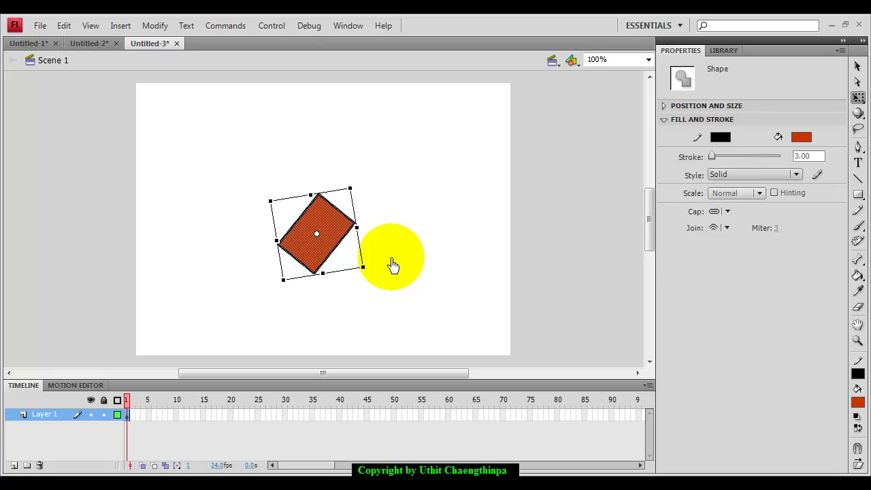
Undo the rotations of the rectangle.
key("ctrl+z")
key("ctrl+z")
key("ctrl+z")
key("ctrl+z")
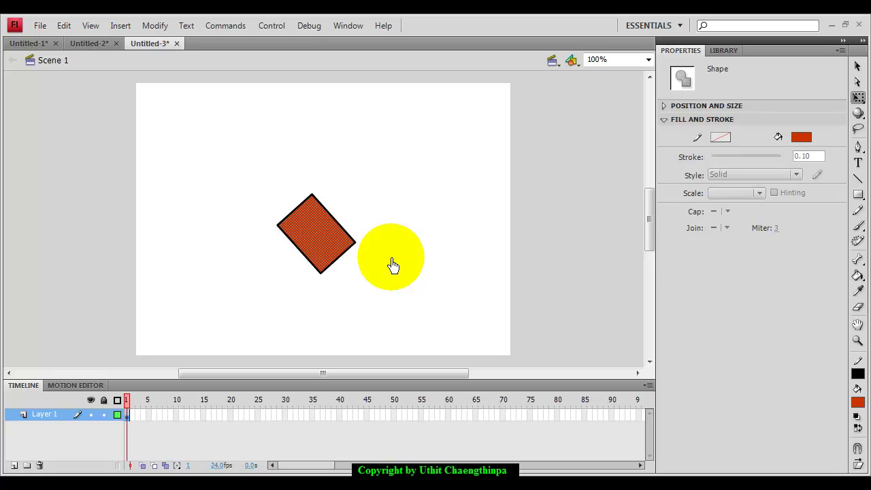
key("ctrl+z")
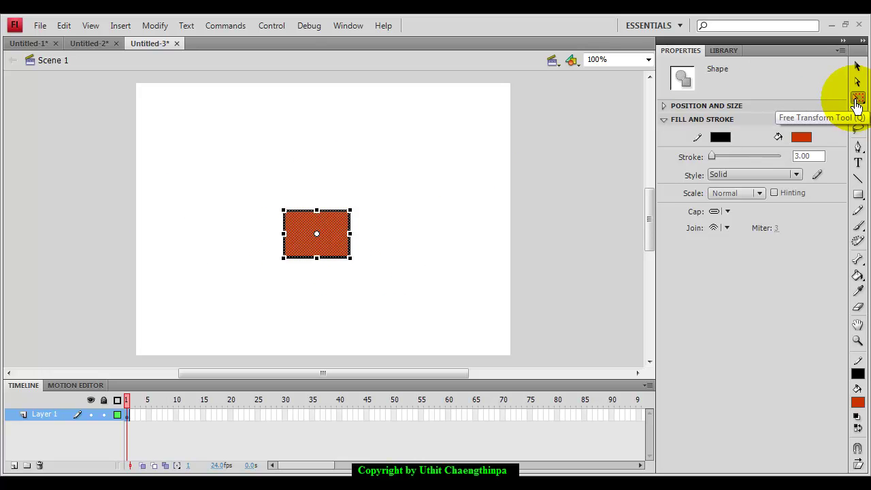
Select the rectangle together with its outline using the Selection tool and move it slightly higher on the stage.
left_click(858, 66)
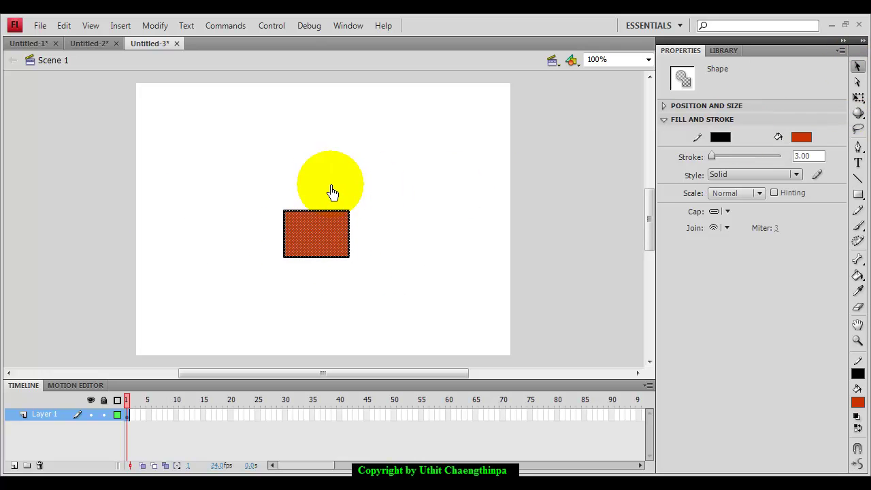
left_click(330, 185)
left_click_drag(422, 316, 369, 272)
left_click(368, 270)
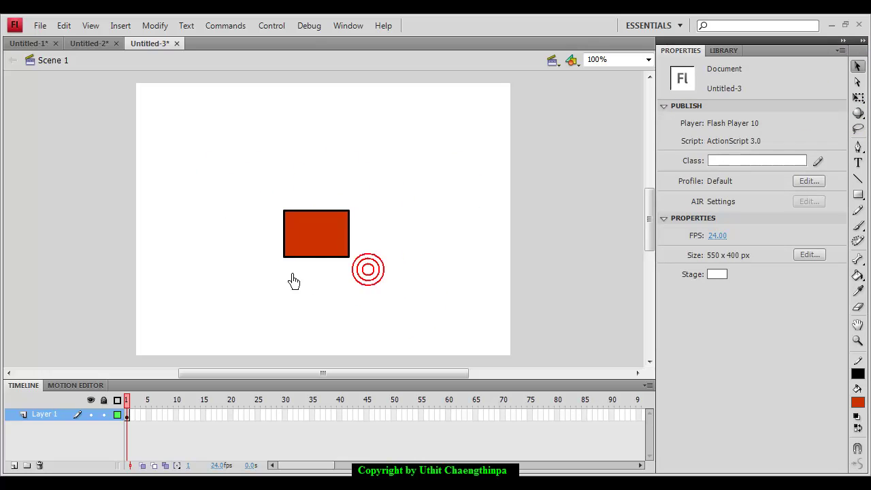
left_click(334, 216)
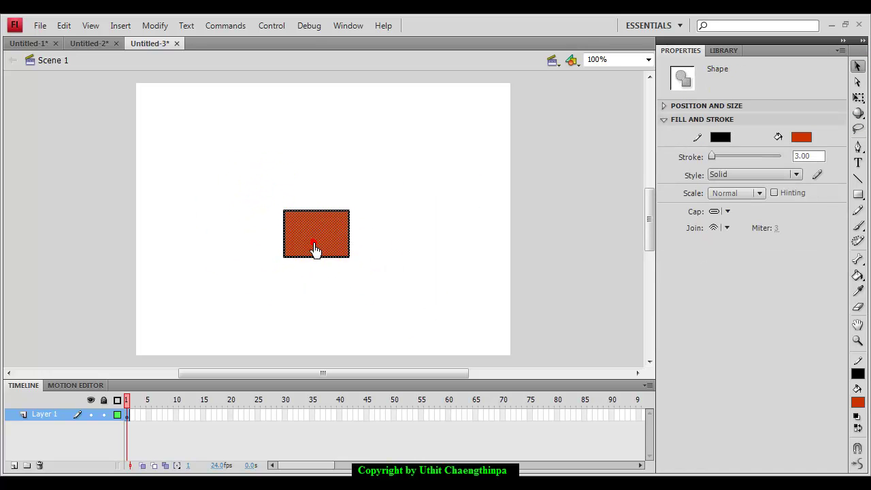
left_click_drag(315, 249, 320, 223)
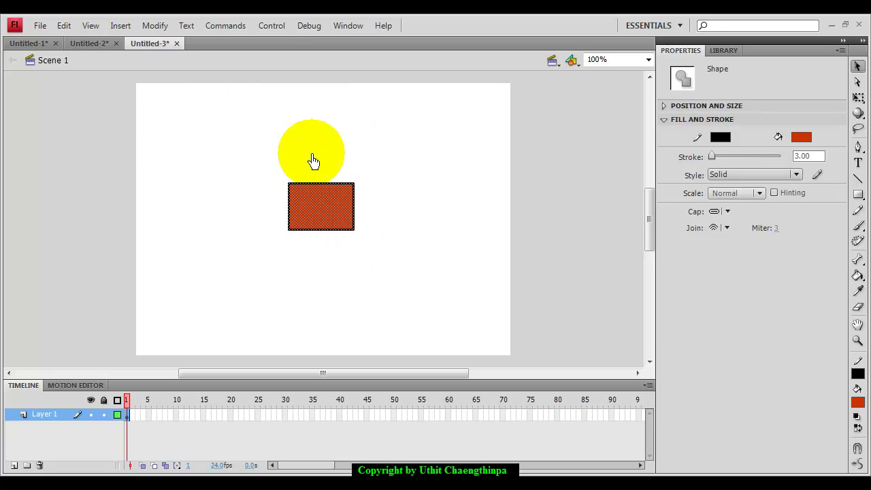
left_click_drag(315, 206, 333, 234)
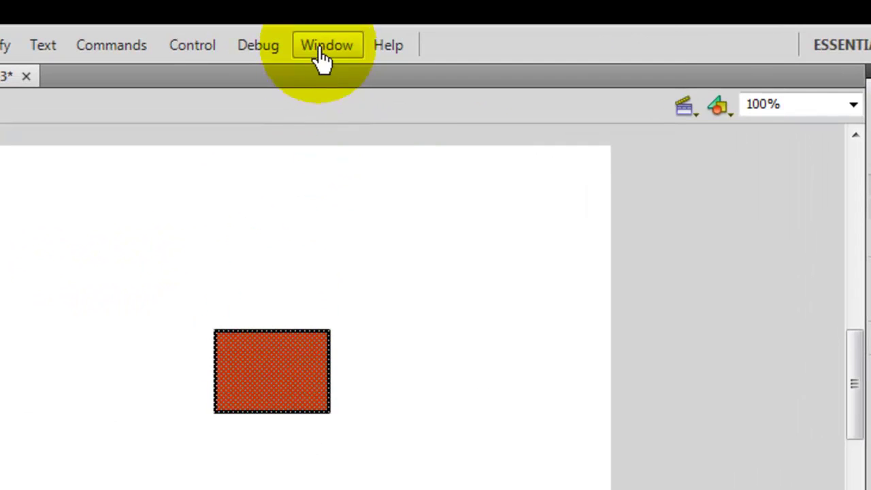
Show the Align panel and place it beside the rectangle.
left_click(321, 49)
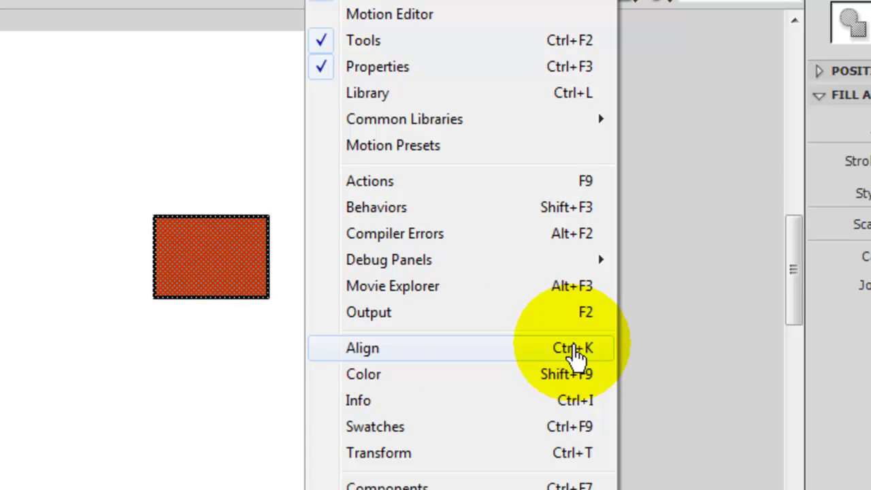
left_click(444, 350)
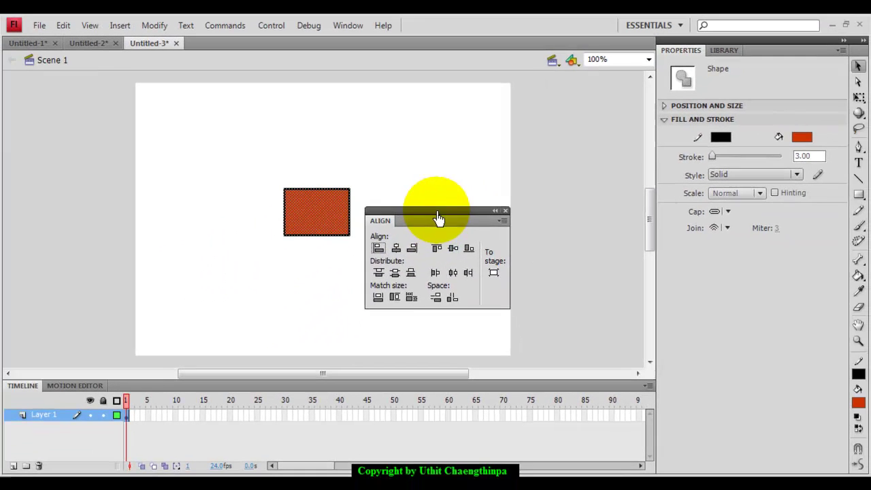
left_click_drag(422, 255, 531, 196)
mouse_move(376, 235)
left_mouse_down()
mouse_move(287, 214)
mouse_move(167, 135)
mouse_move(189, 148)
left_mouse_up()
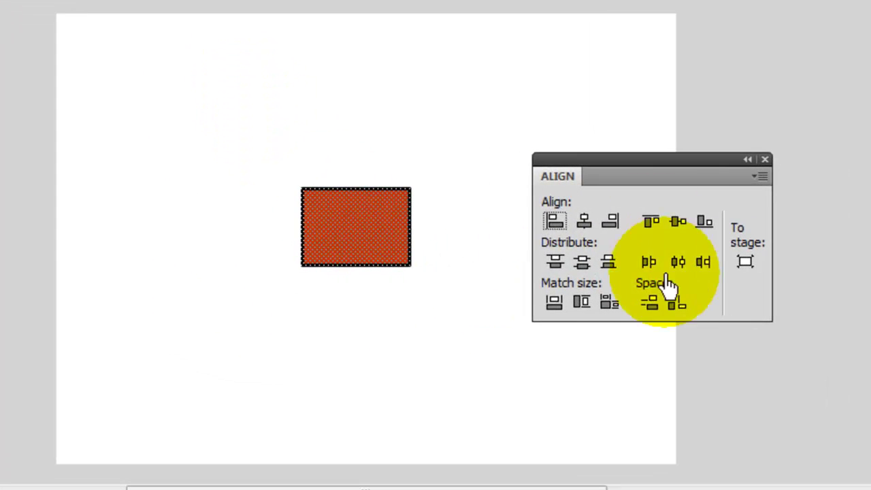
Turn on alignment to the stage and center the rectangle horizontally and vertically.
left_click(746, 265)
left_click(745, 264)
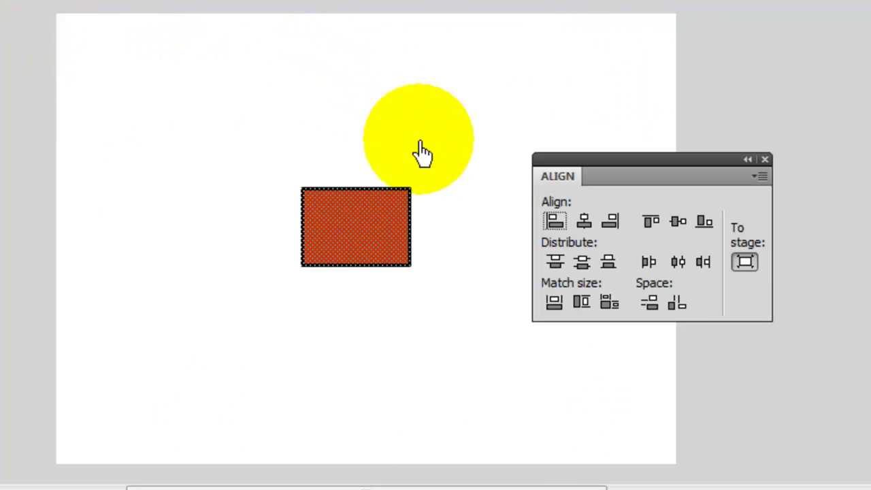
left_click(584, 224)
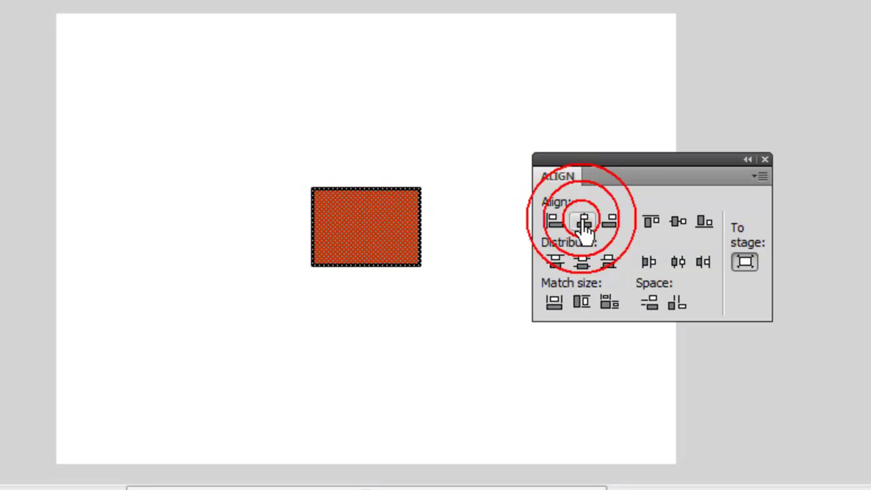
left_click(679, 227)
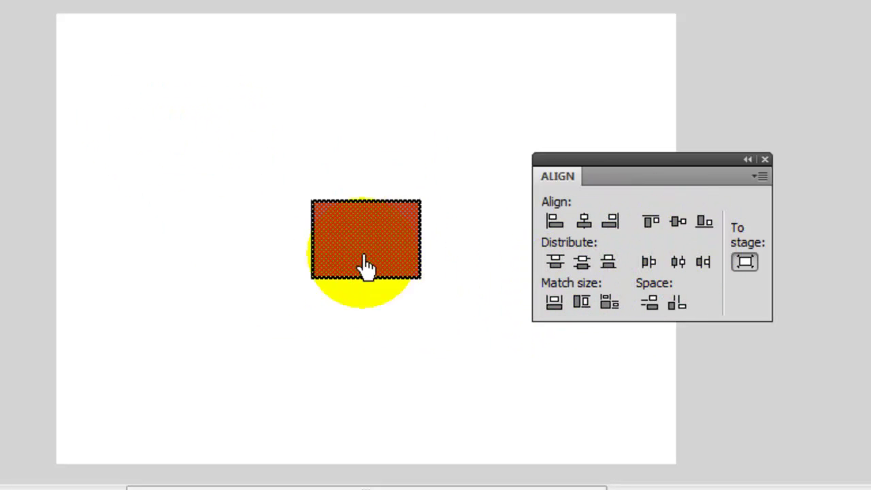
Try matching the rectangle's width to the stage, and undo that change.
left_click(554, 302)
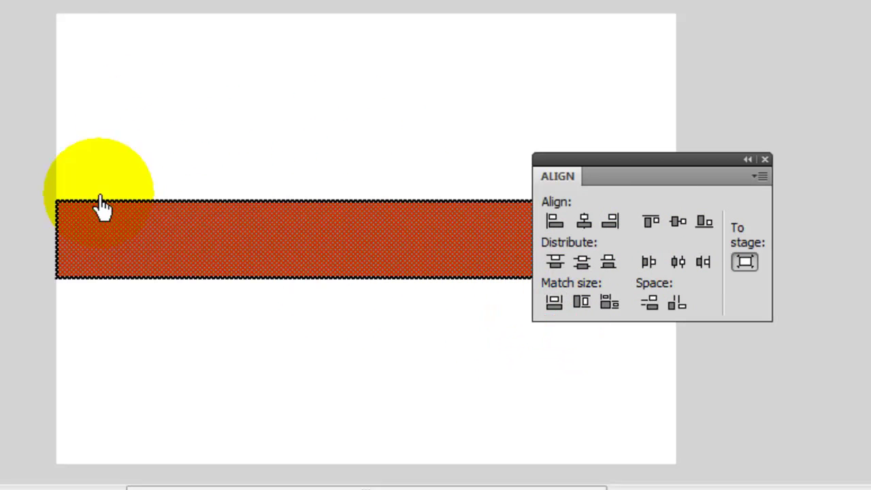
left_click_drag(605, 180, 632, 325)
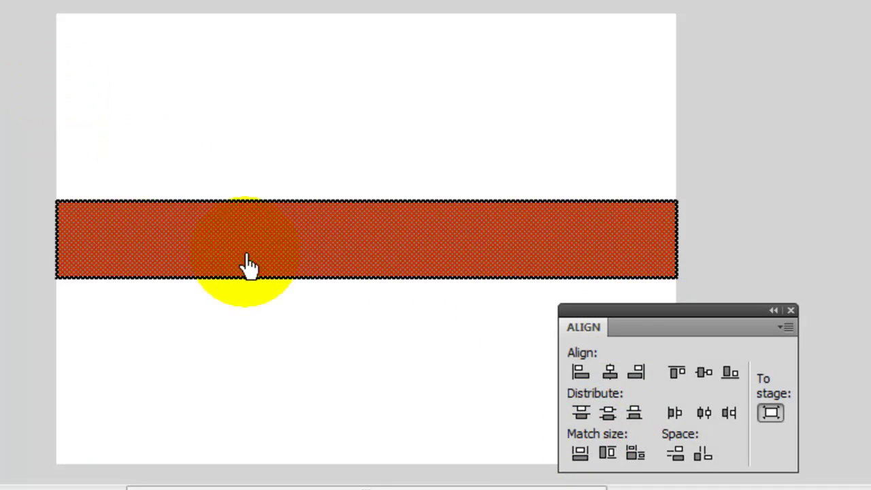
key("ctrl+z")
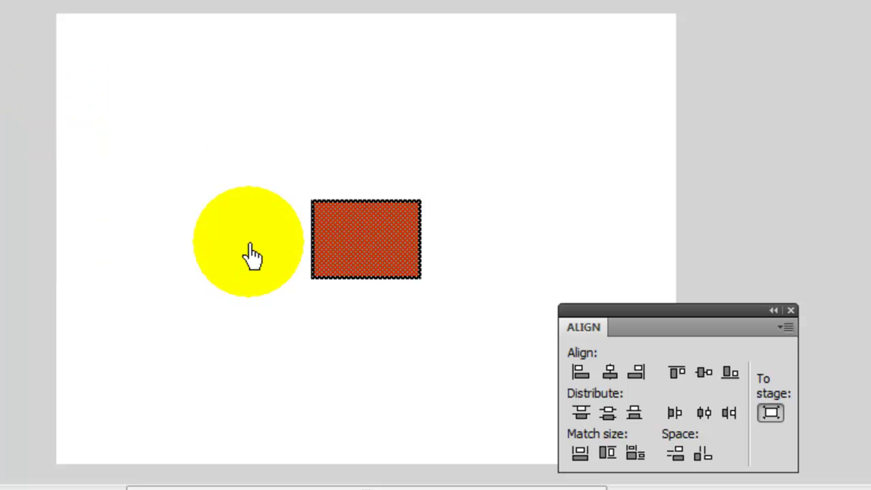
Try matching the rectangle's height, and both its width and height, to the stage, undoing each change.
left_click(607, 453)
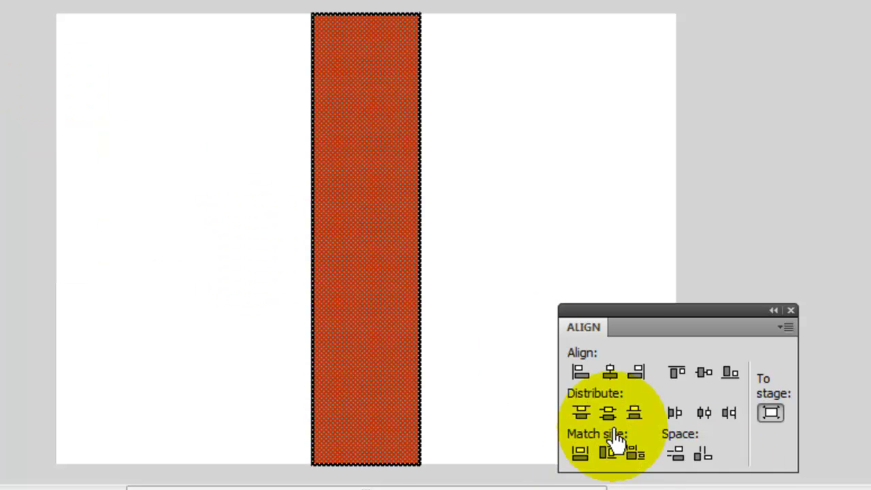
key("ctrl+z")
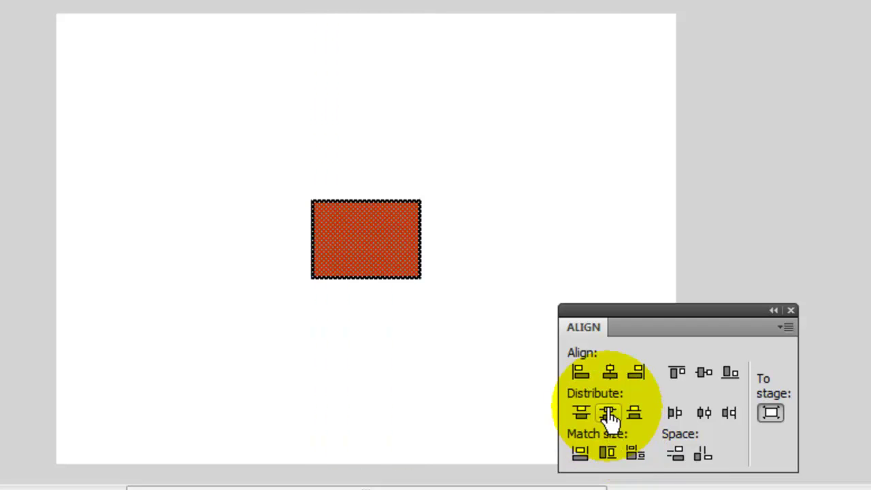
left_click(637, 452)
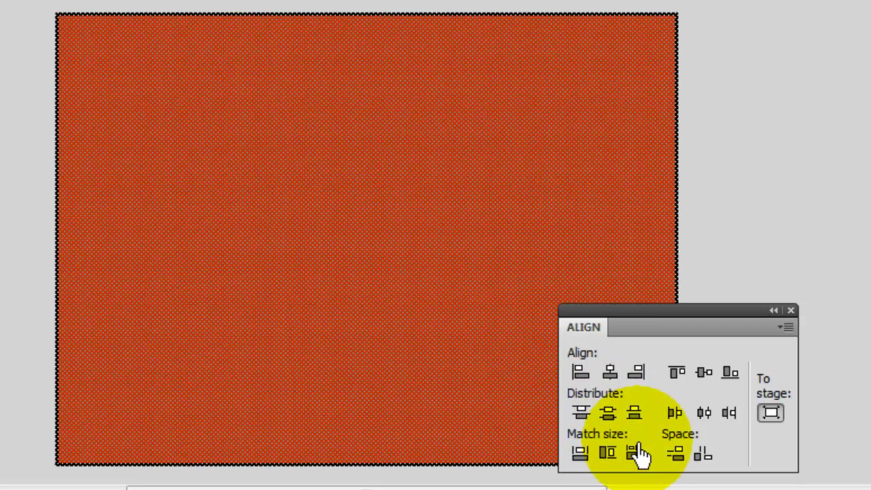
key("ctrl+z")
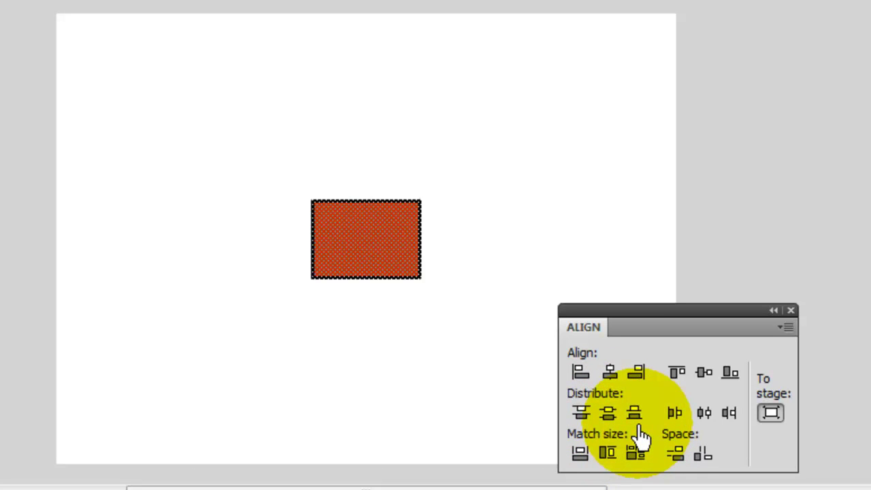
left_click_drag(720, 310, 671, 180)
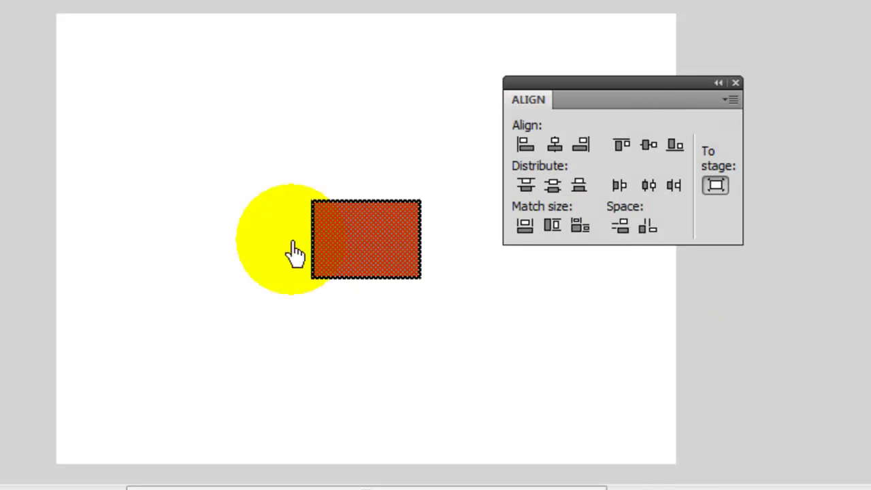
Center the rectangle horizontally and vertically on the stage, close the Align panel and deselect the rectangle.
left_click(619, 226)
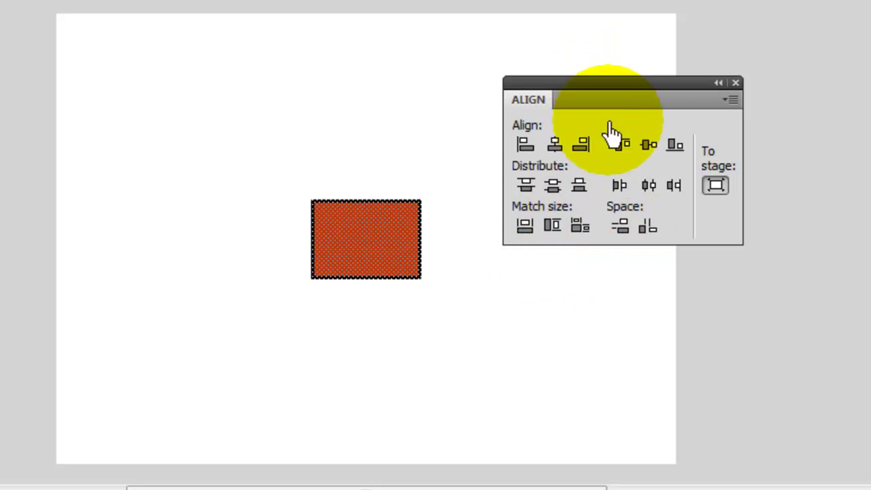
left_click_drag(602, 90, 612, 145)
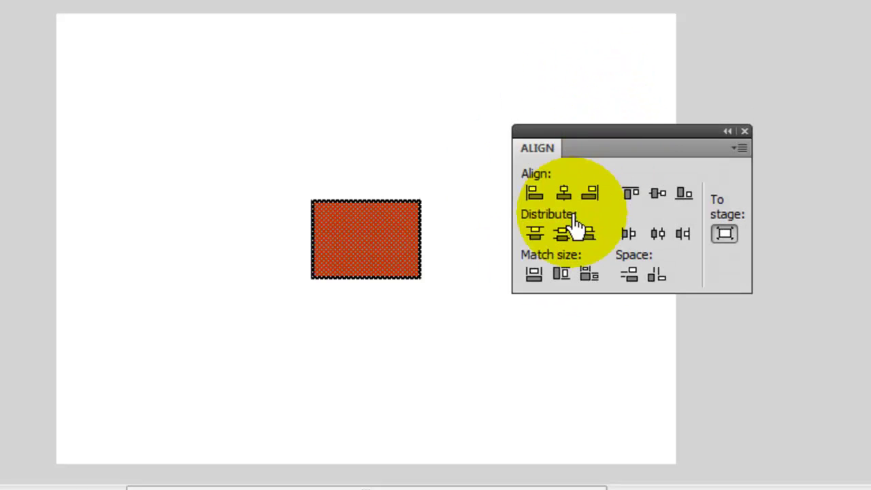
left_click(564, 193)
left_click(656, 193)
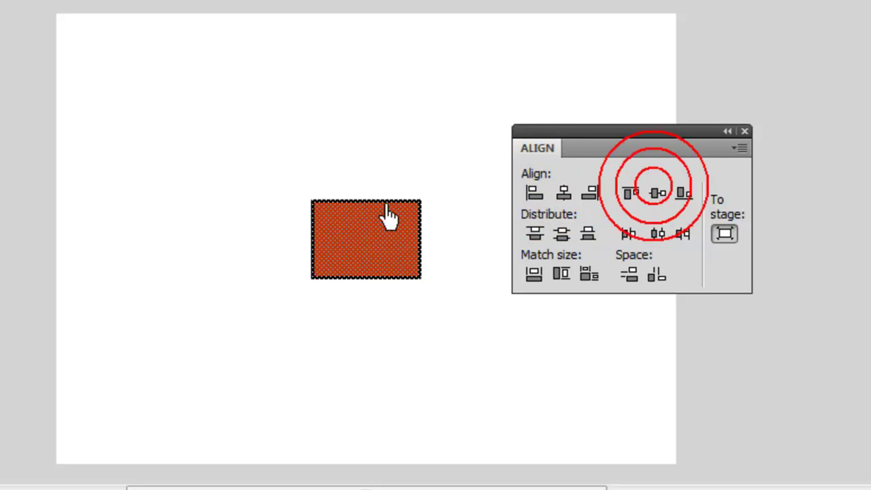
left_click(744, 132)
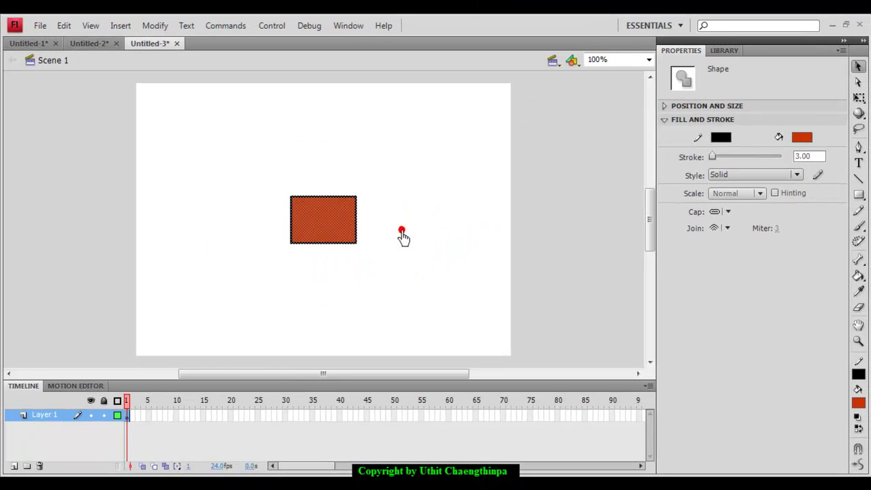
left_click(401, 232)
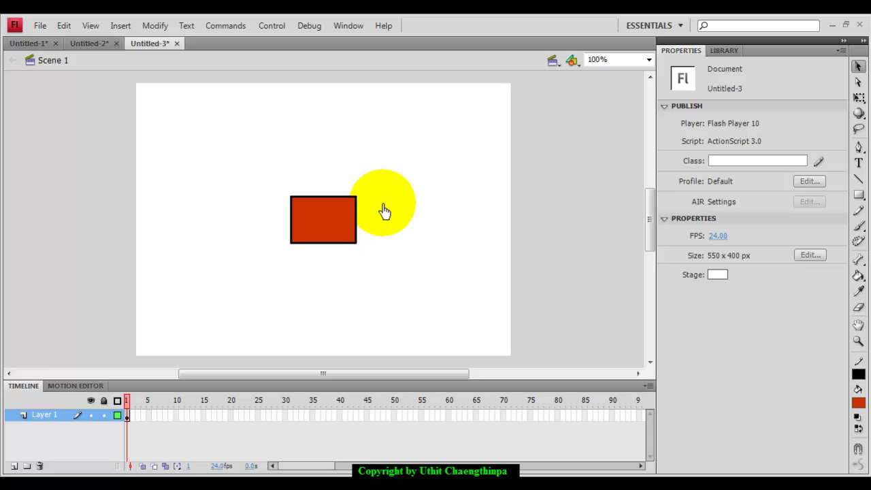
Apply a shape tween to the rectangle in frame 1 of Layer 1.
left_click(316, 231)
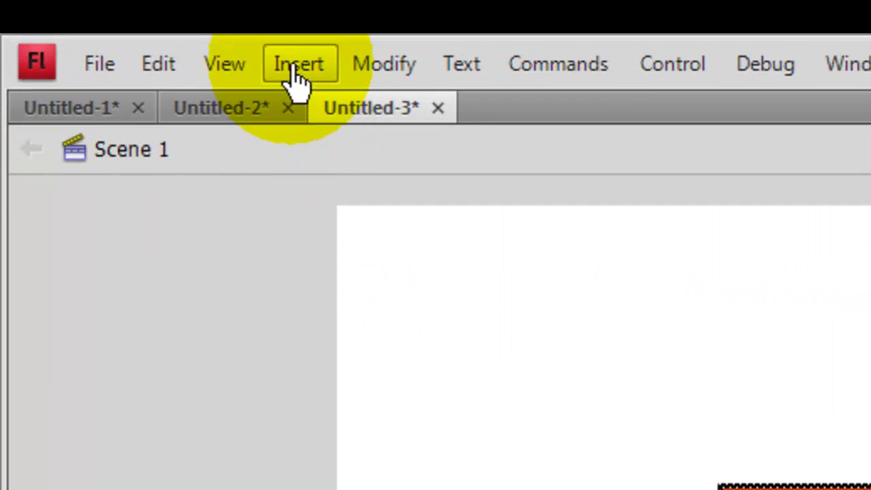
left_click(121, 26)
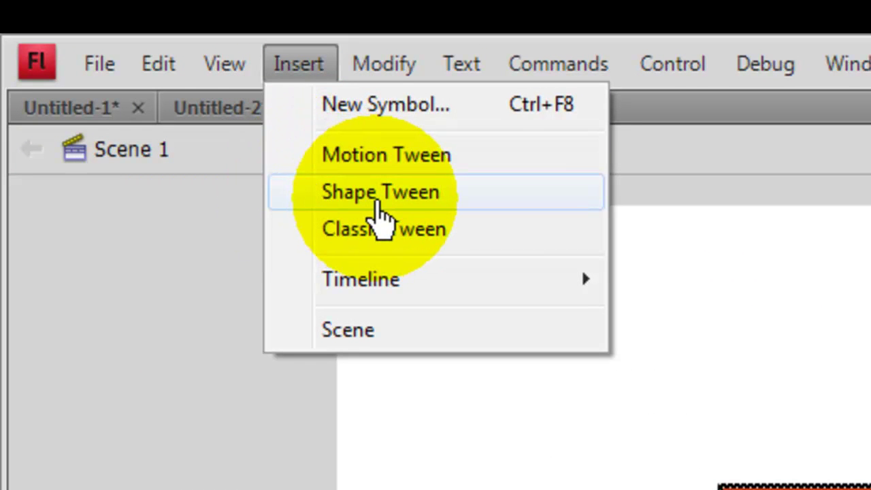
left_click(378, 197)
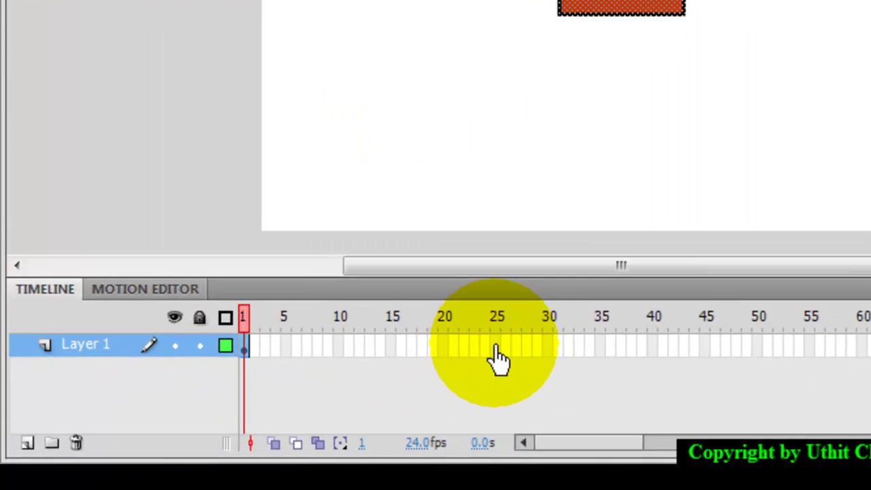
Insert a keyframe at frame 25 of Layer 1 to end the shape tween.
left_click(504, 344)
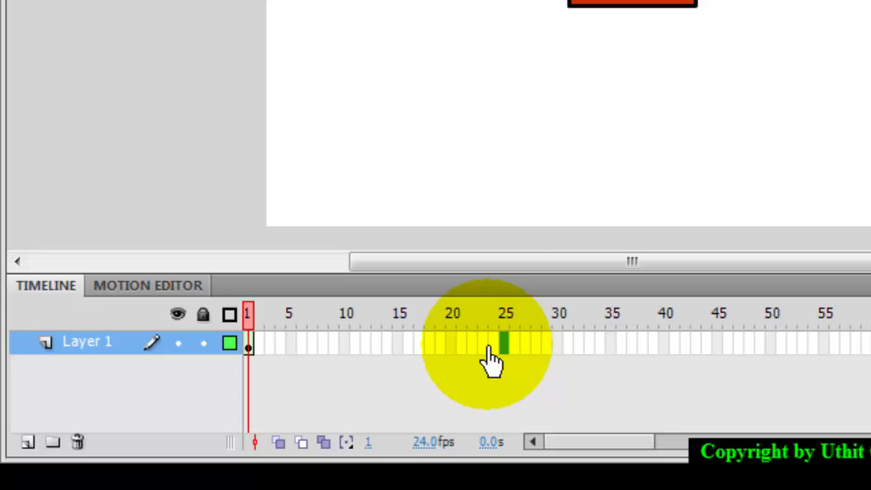
key("F6")
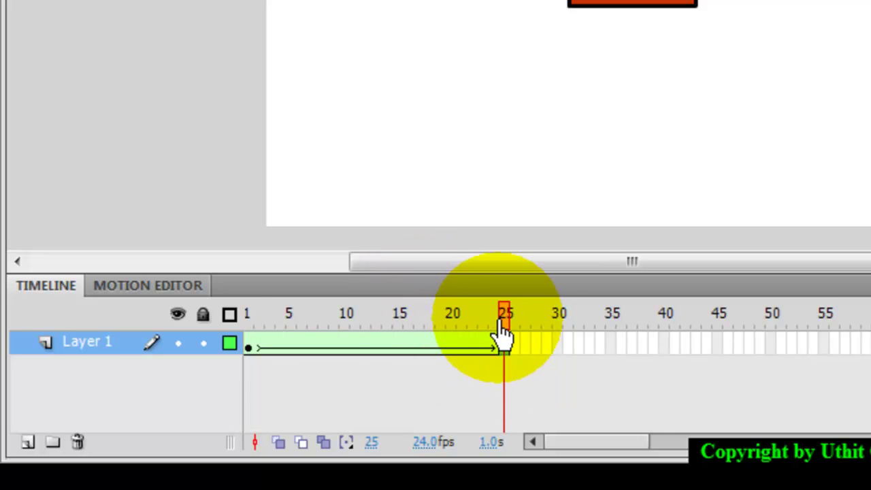
left_click_drag(505, 330, 510, 356)
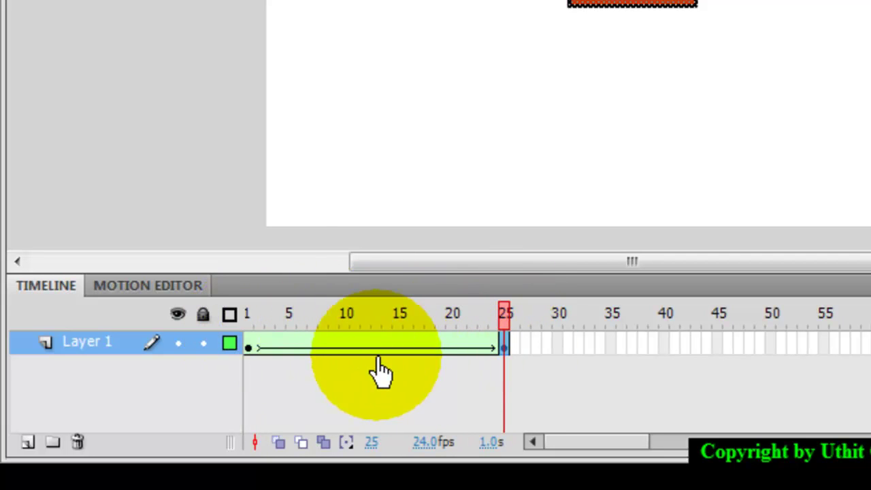
left_click(263, 354)
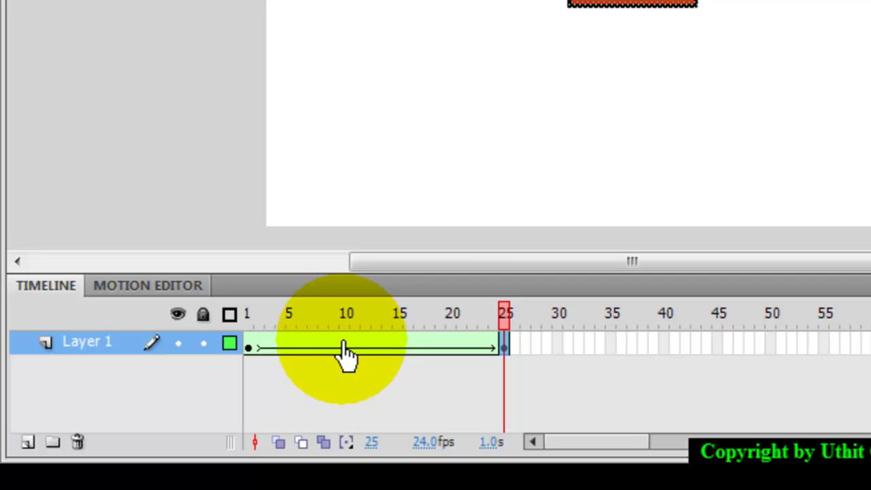
mouse_move(505, 327)
left_mouse_down()
mouse_move(267, 328)
mouse_move(505, 330)
left_mouse_up()
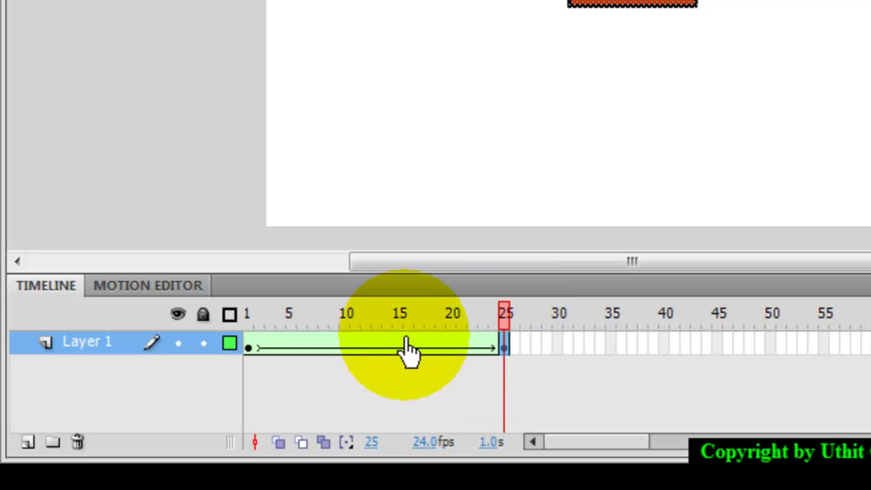
left_click_drag(257, 319, 506, 346)
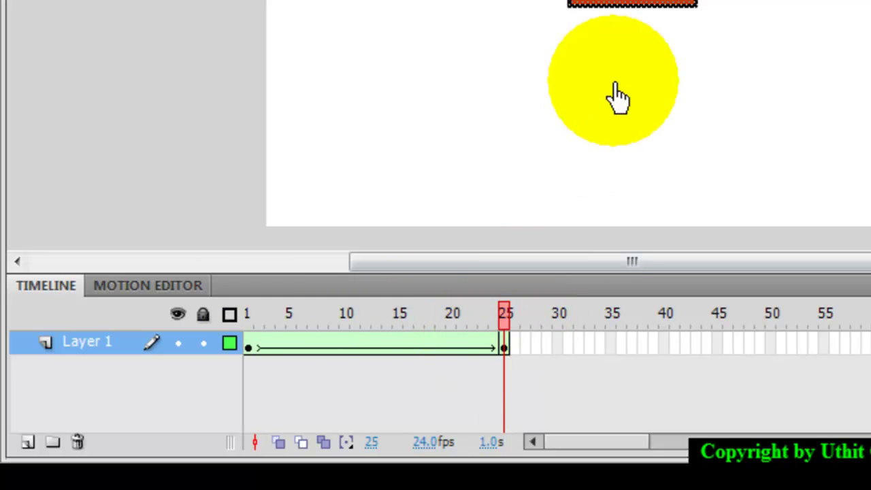
left_click(504, 313)
left_click(504, 348)
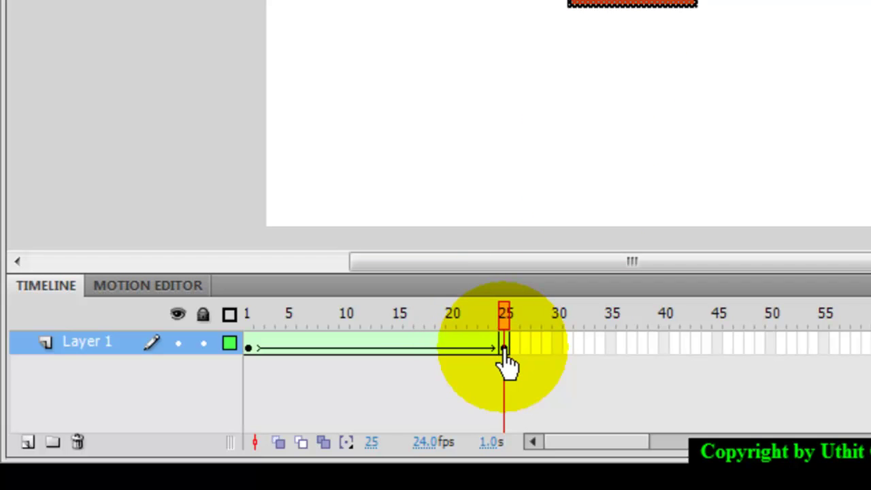
Delete the rectangle from the keyframe at frame 25.
left_click(503, 347)
left_click(589, 150)
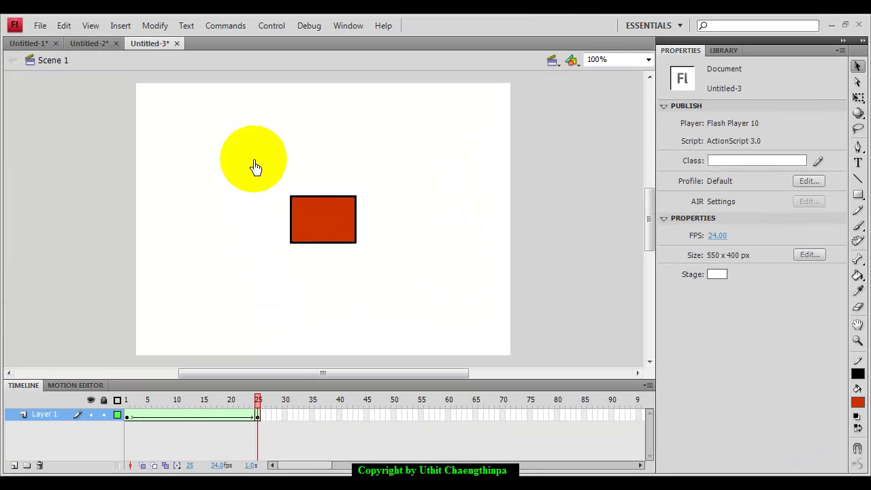
left_click(313, 224)
left_click_drag(381, 274, 386, 284)
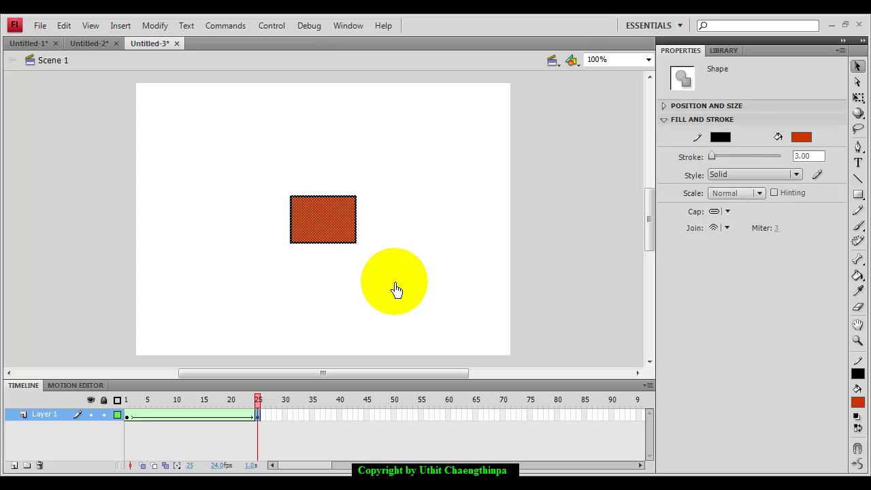
key("Delete")
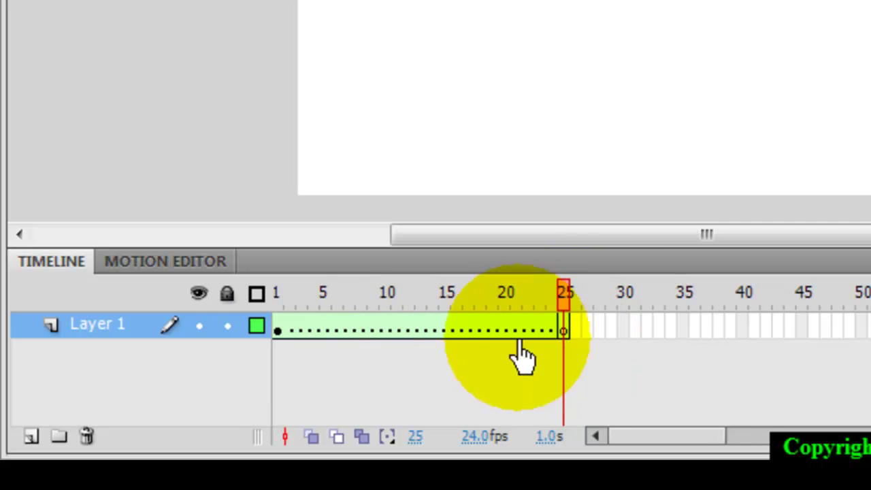
left_click_drag(564, 320, 566, 356)
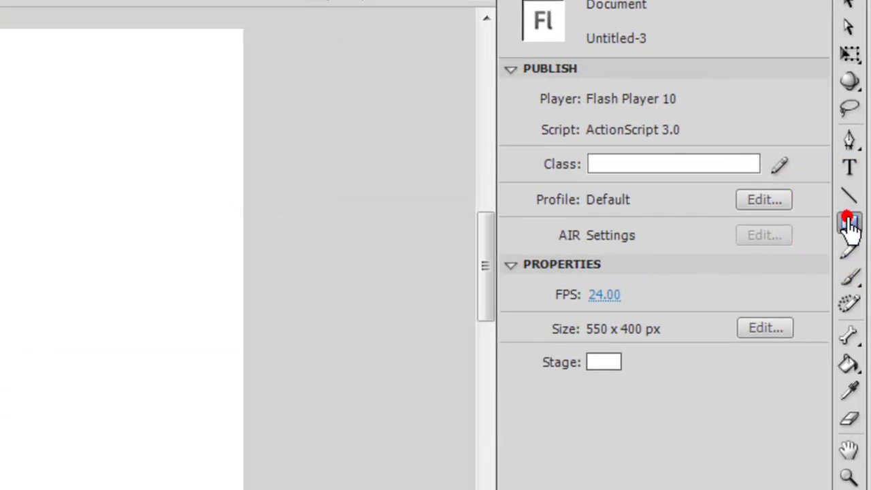
Draw a circle near the middle of the stage in frame 25 with the Oval tool.
left_click(858, 194)
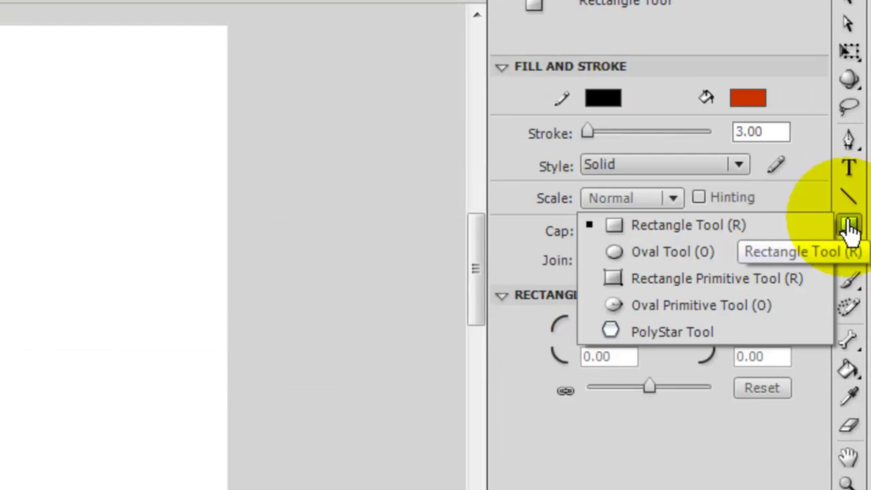
left_click(726, 253)
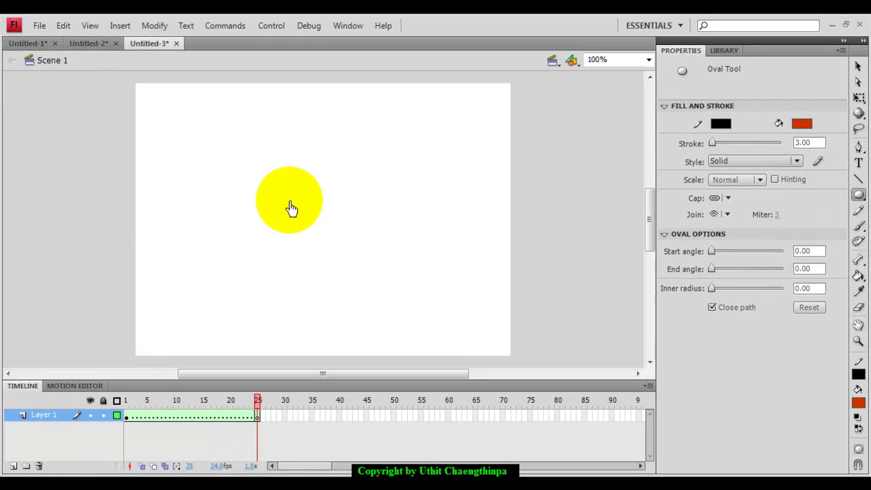
left_click_drag(290, 198, 344, 253)
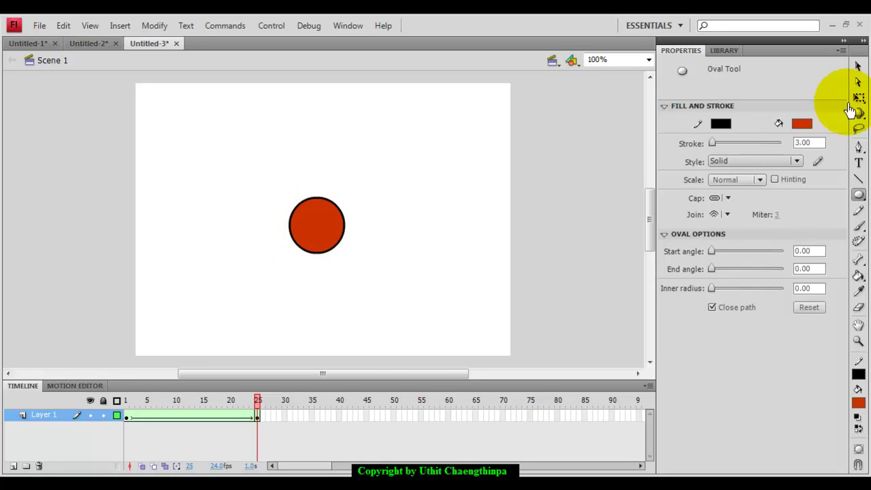
Switch to the Selection tool, show the Align panel and keep alignment to the stage turned on.
left_click(857, 68)
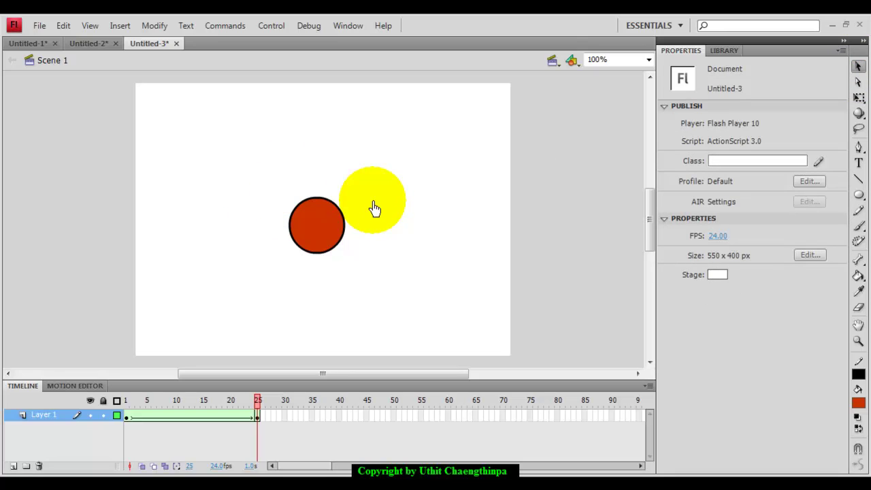
key("ctrl+k")
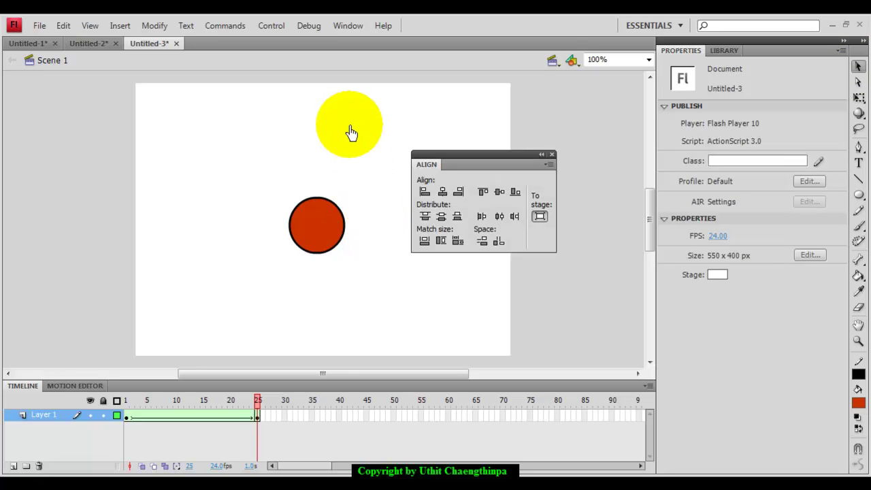
left_click(349, 26)
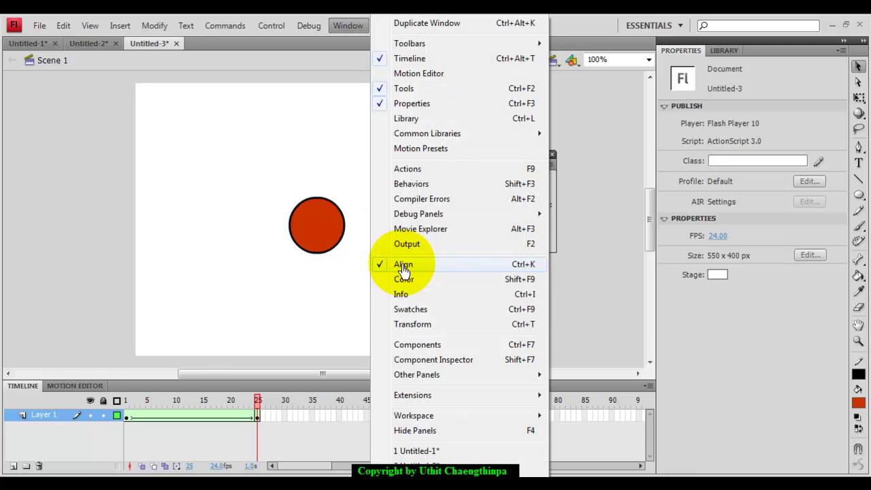
left_click(568, 262)
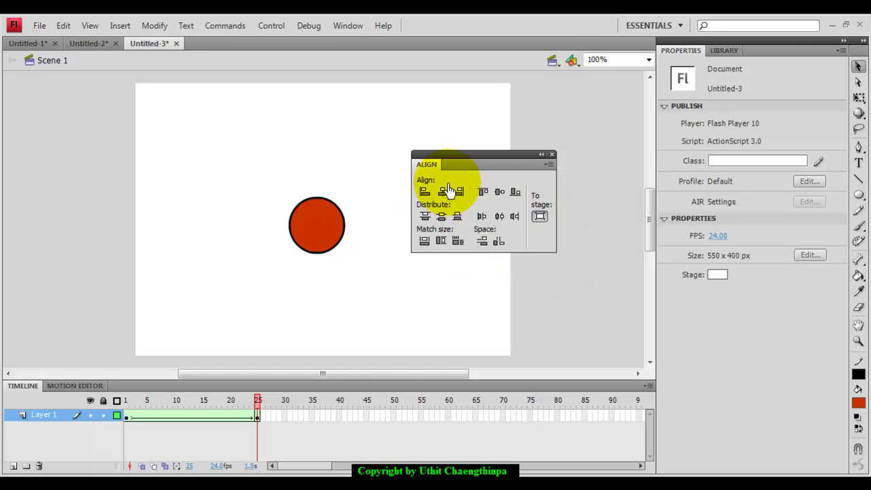
left_click(542, 219)
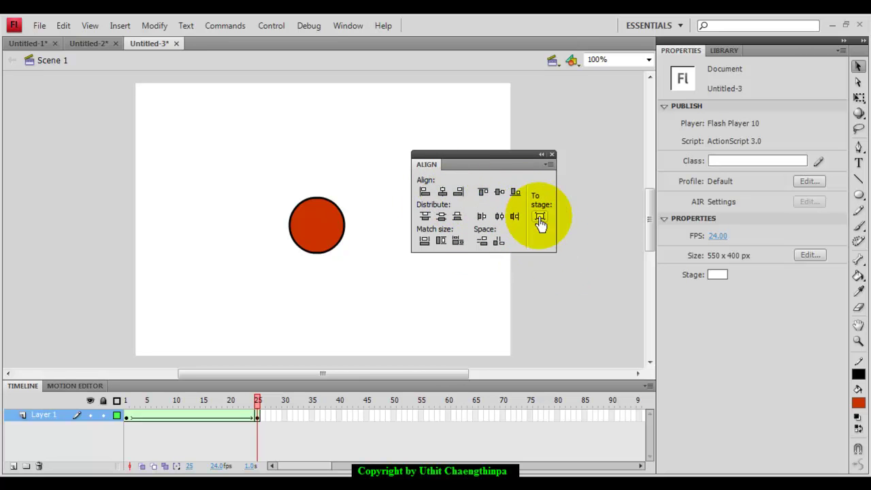
left_click(539, 219)
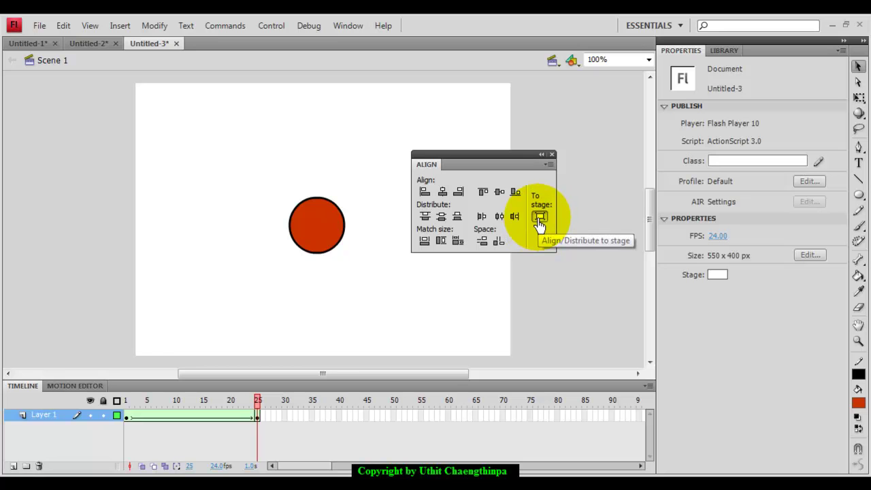
left_click(539, 217)
Center the circle horizontally and vertically on the stage, close the Align panel and deselect the circle.
left_click_drag(269, 178, 384, 296)
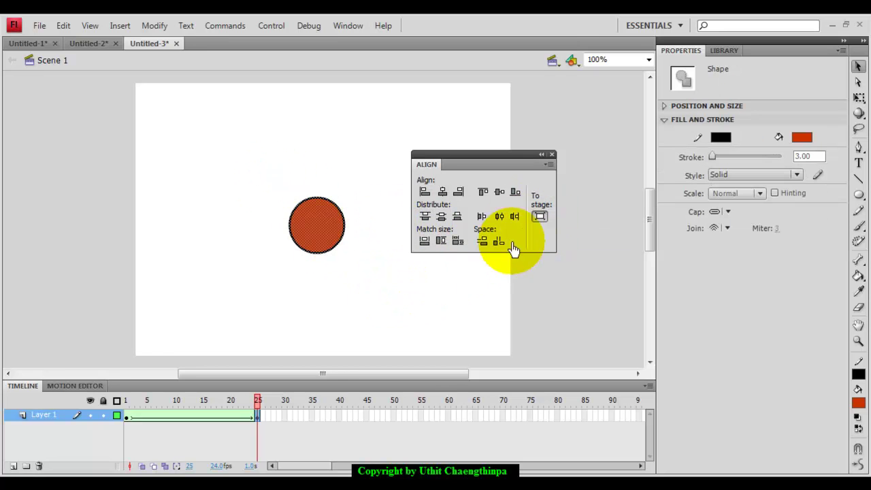
left_click(443, 194)
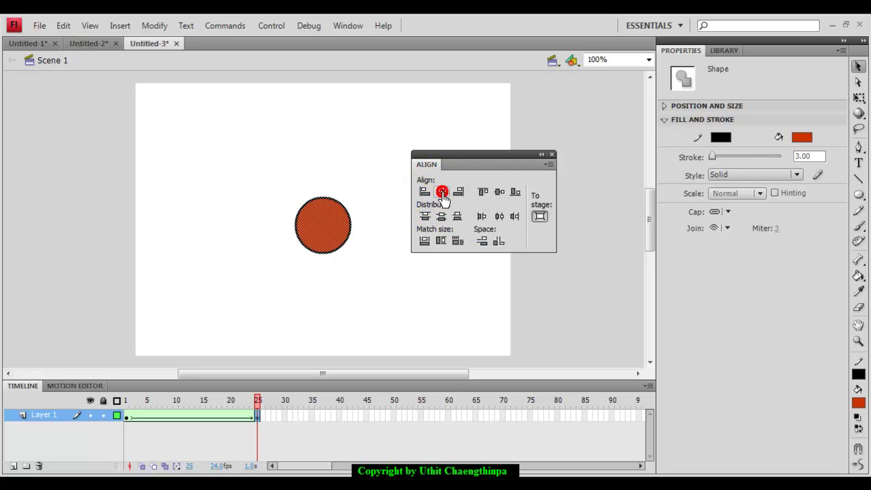
left_click(500, 194)
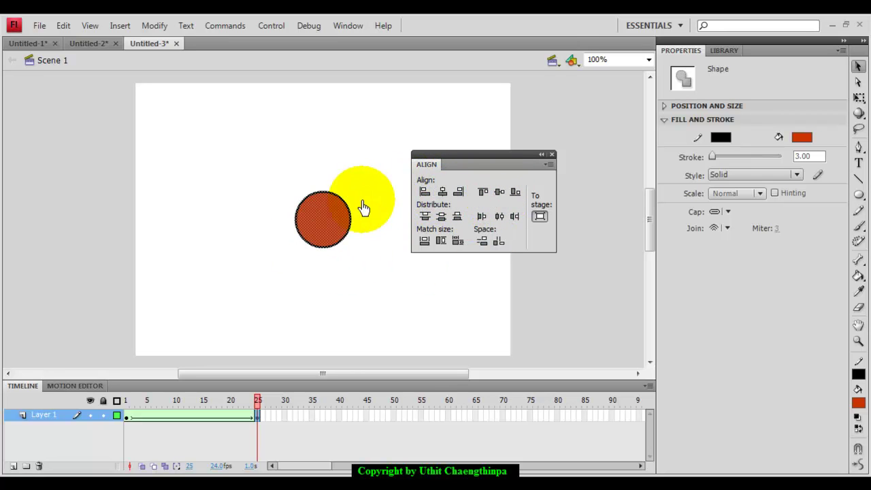
left_click(552, 154)
left_click(358, 257)
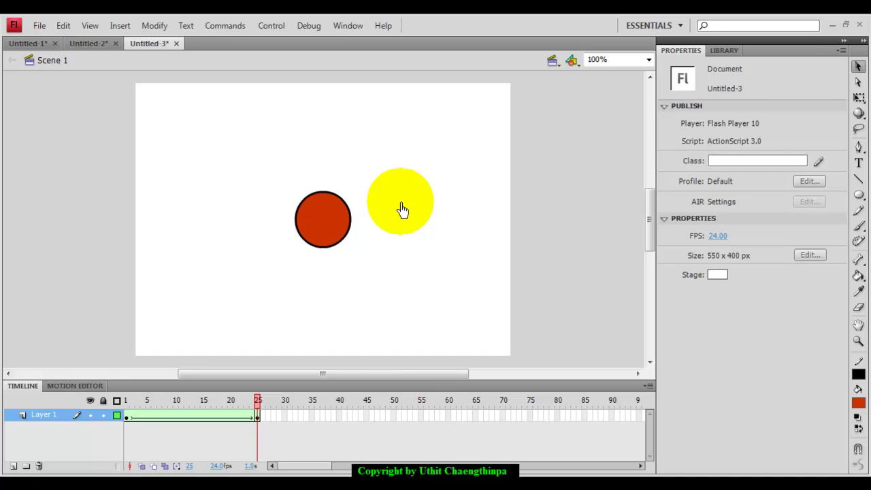
Play the shape tween on the timeline, test the movie in its preview window and close the preview.
key("Return")
key("Return")
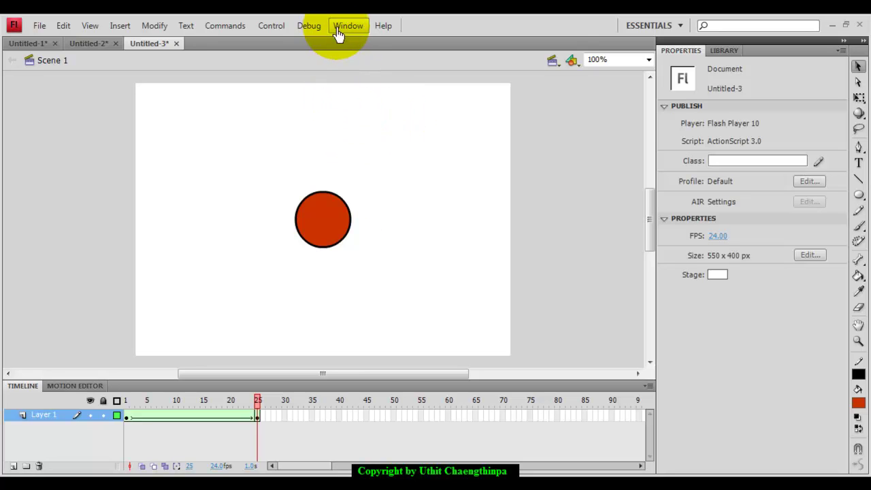
key("ctrl+Return")
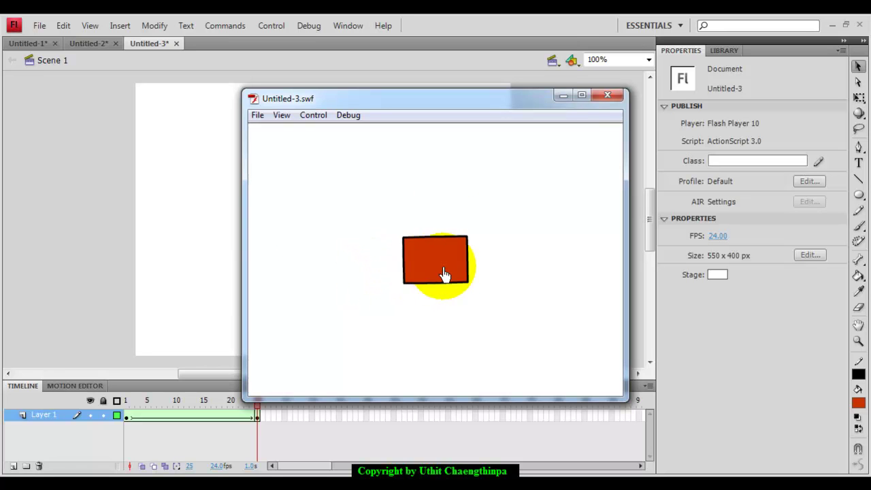
left_click(607, 95)
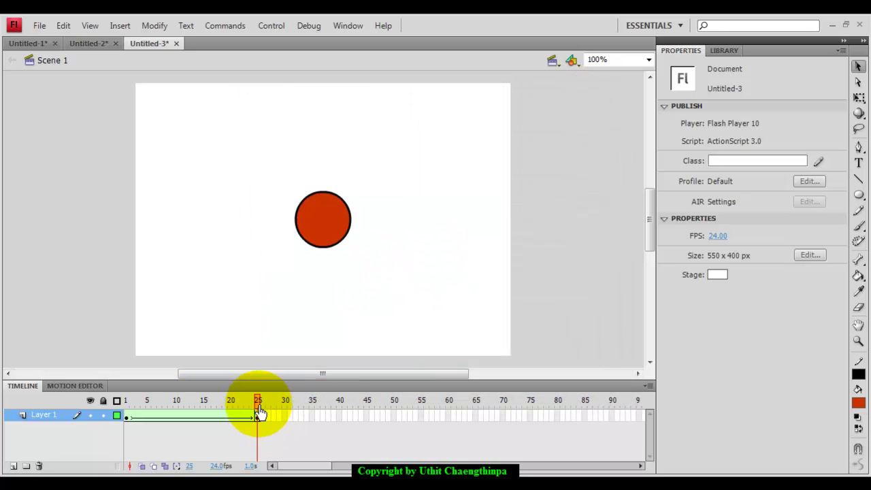
Insert a keyframe at frame 50 of Layer 1, test the movie and close the preview.
left_click(393, 415)
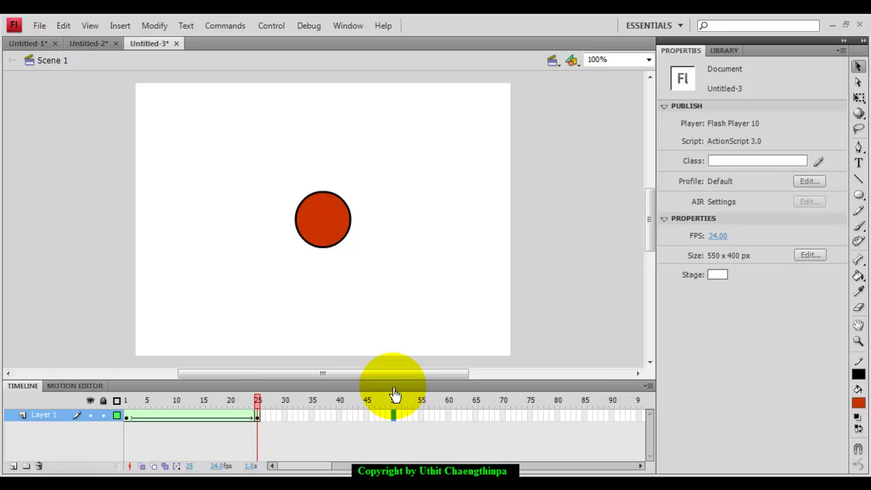
key("F6")
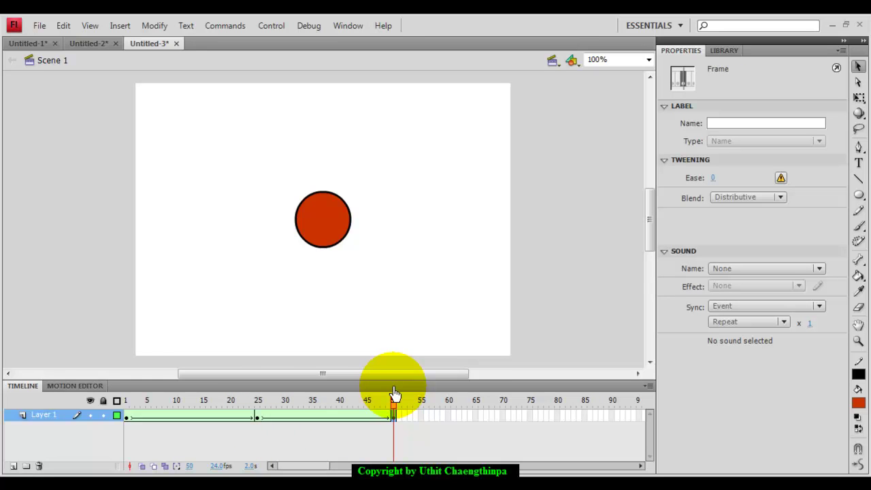
mouse_move(394, 403)
left_mouse_down()
mouse_move(263, 407)
mouse_move(391, 411)
mouse_move(261, 412)
mouse_move(394, 413)
mouse_move(258, 411)
mouse_move(395, 413)
left_mouse_up()
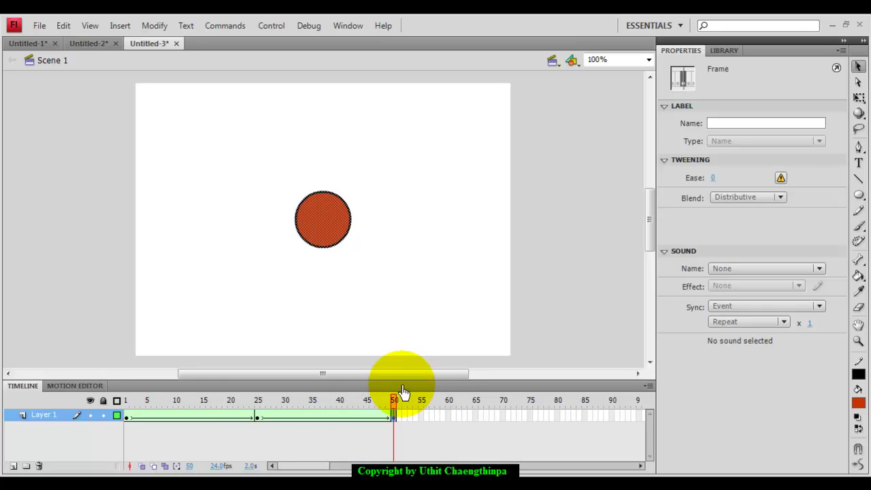
key("ctrl+Return")
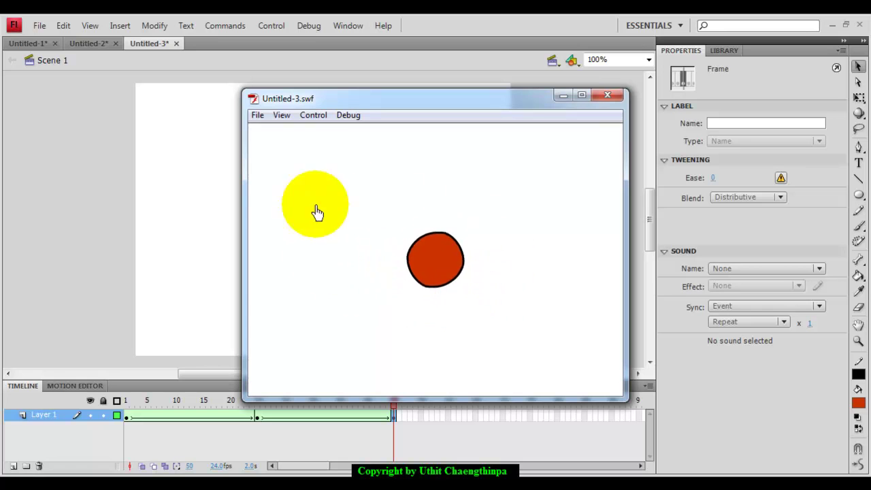
left_click(606, 99)
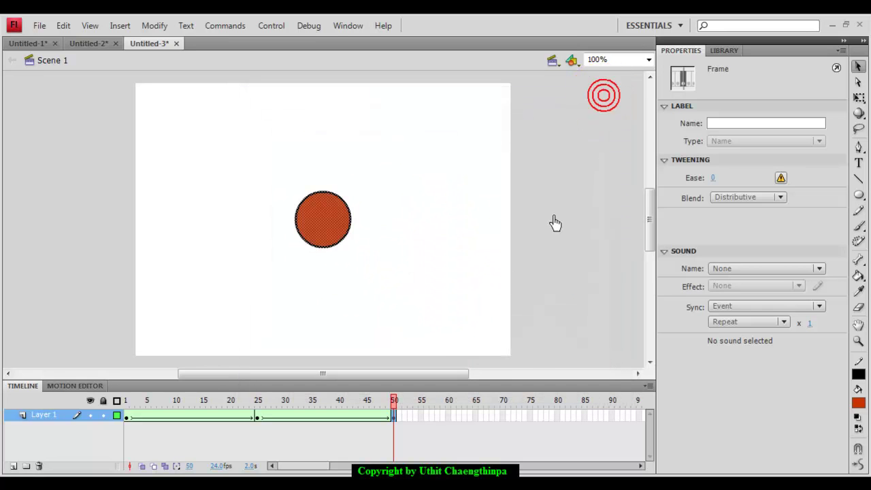
Insert a keyframe at frame 75 of Layer 1 and delete the circle from that frame.
left_click(530, 415)
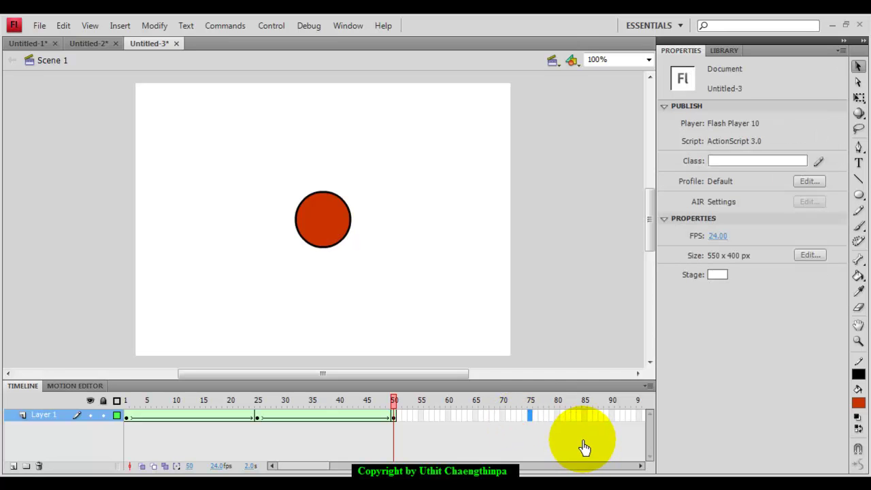
key("F6")
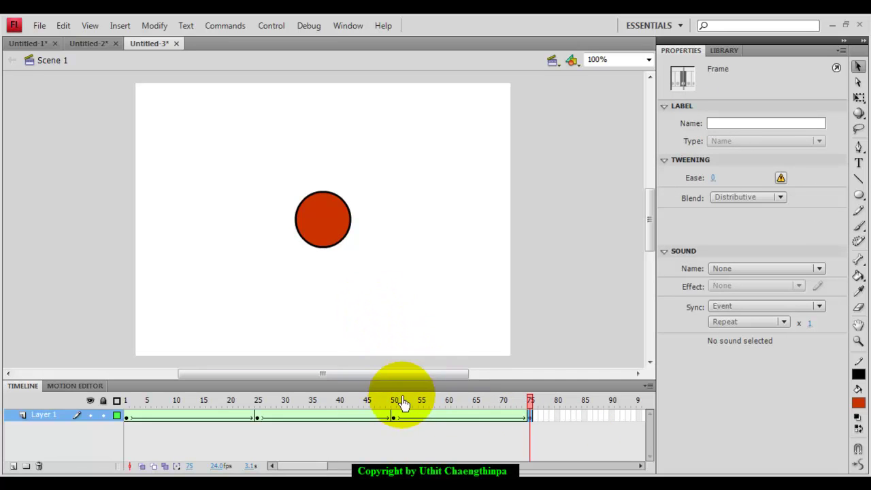
left_click(531, 417)
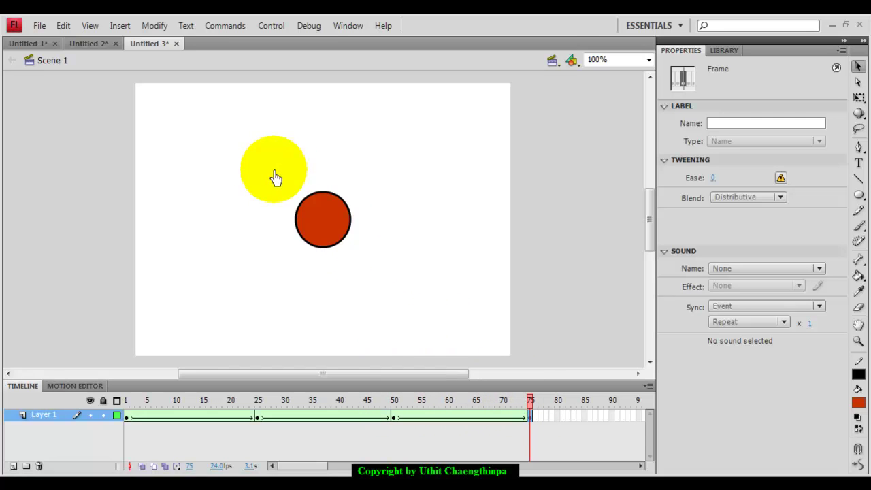
left_click(276, 173)
left_click_drag(315, 223, 390, 288)
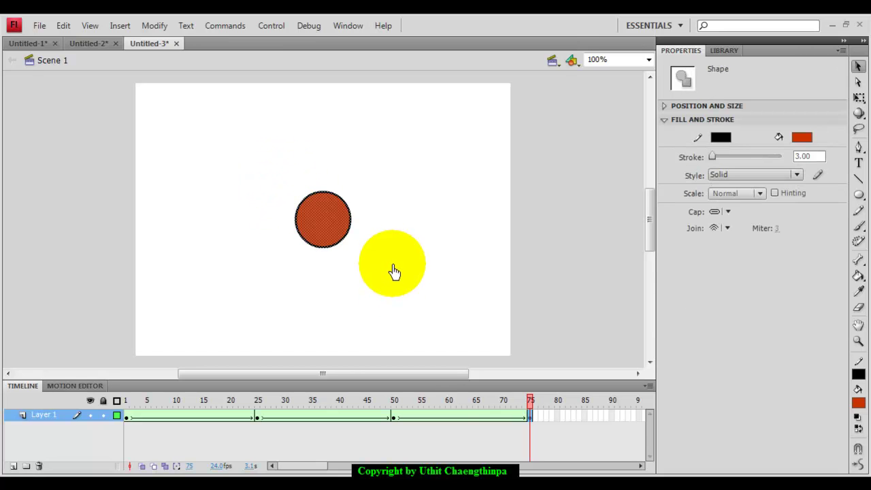
key("Delete")
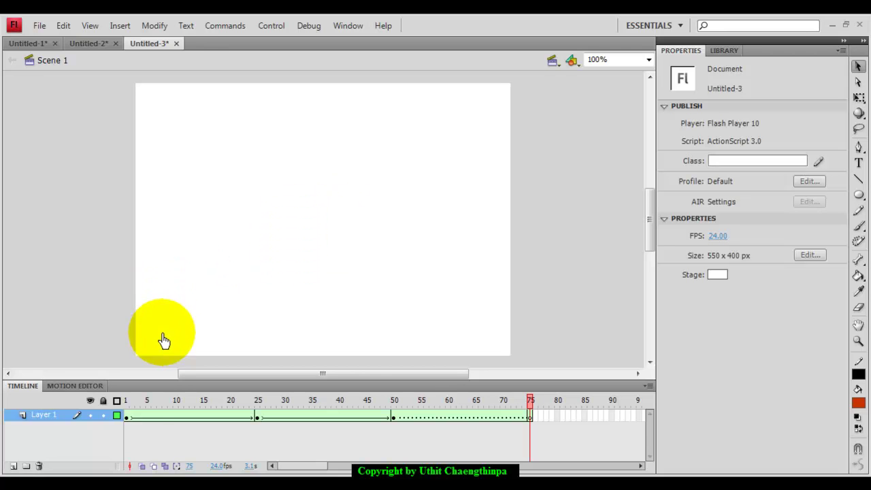
Copy the rectangle keyframe at frame 1 and paste it into frame 75.
right_click(129, 424)
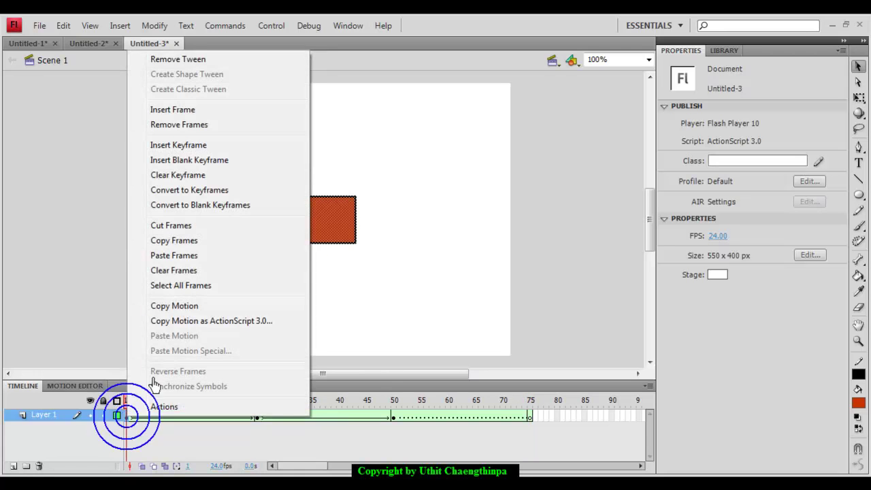
left_click(189, 249)
left_click(529, 416)
right_click(529, 413)
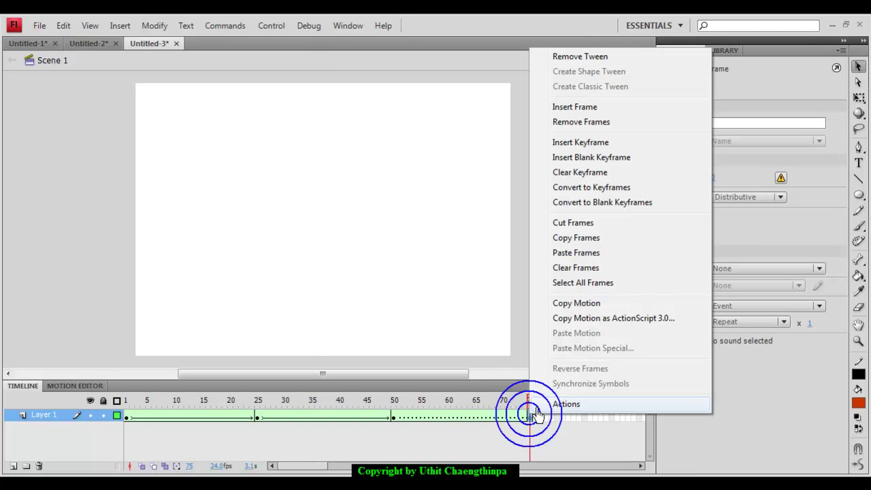
left_click(570, 255)
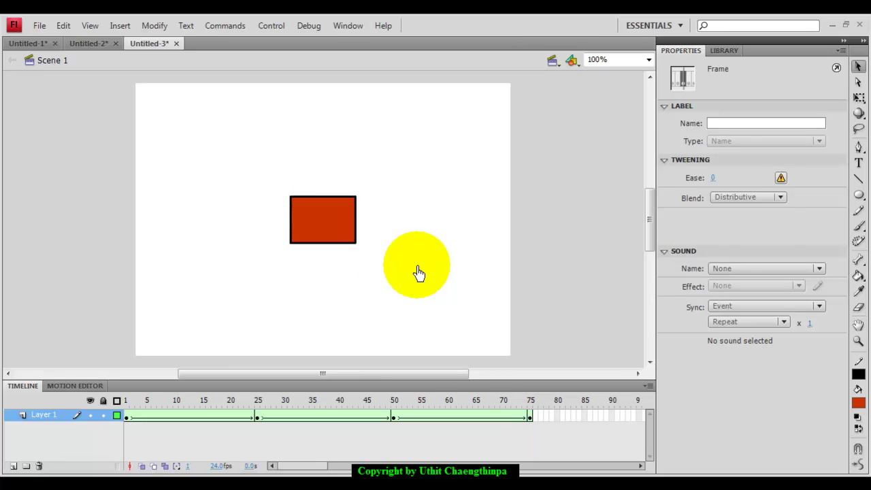
Play the animation, test the movie, close the preview and scrub the timeline from frame 1 to frame 75.
key("Return")
key("ctrl+Return")
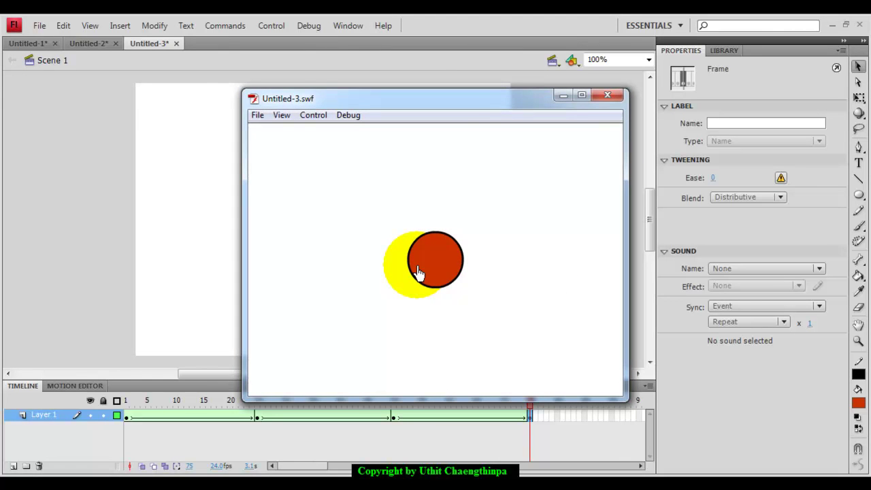
left_click_drag(416, 245, 510, 226)
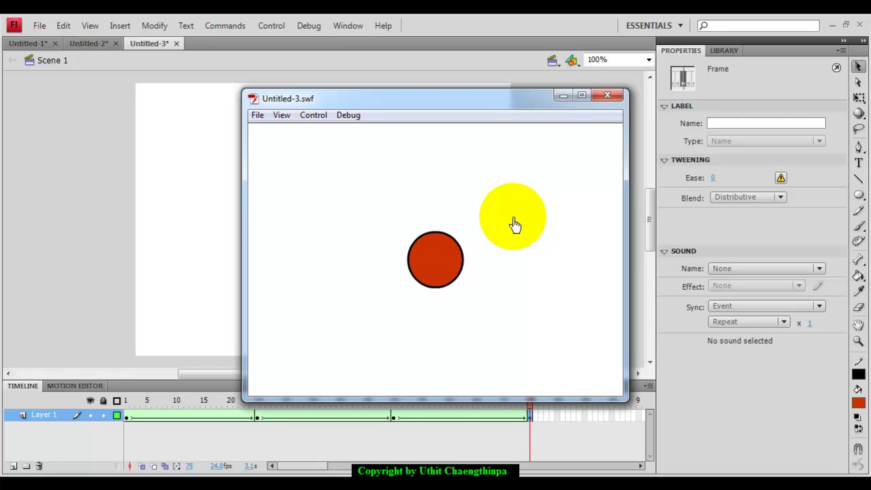
left_click_drag(515, 225, 601, 103)
left_click(601, 101)
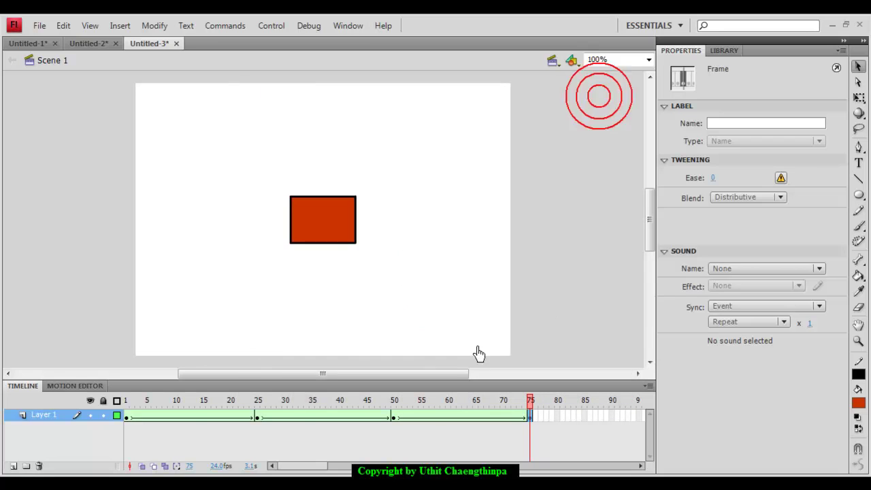
left_click(131, 400)
left_click_drag(132, 401, 533, 415)
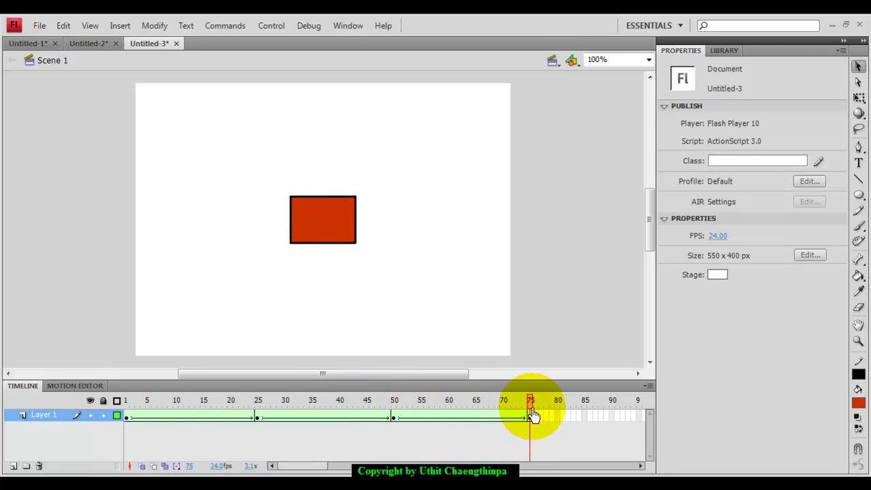
Insert a keyframe at frame 100 of Layer 1 and scrub the playhead from frame 75 to frame 100.
left_click_drag(311, 465, 341, 466)
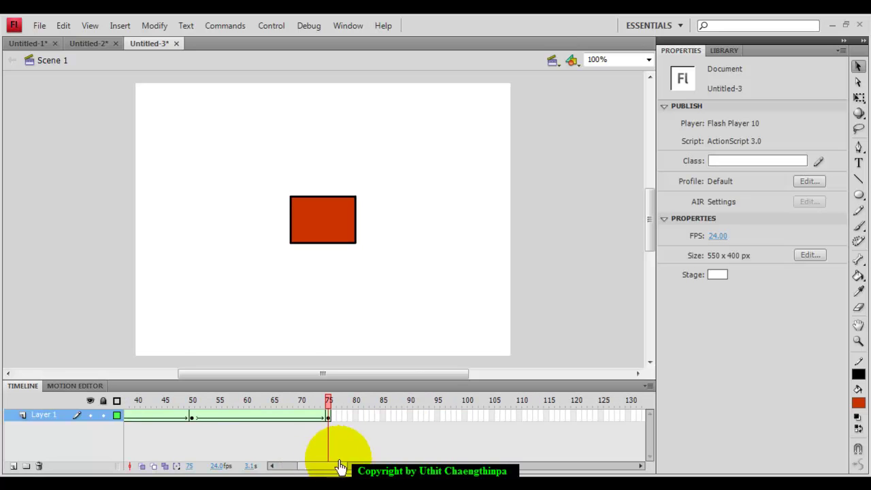
left_click(465, 416)
key("F6")
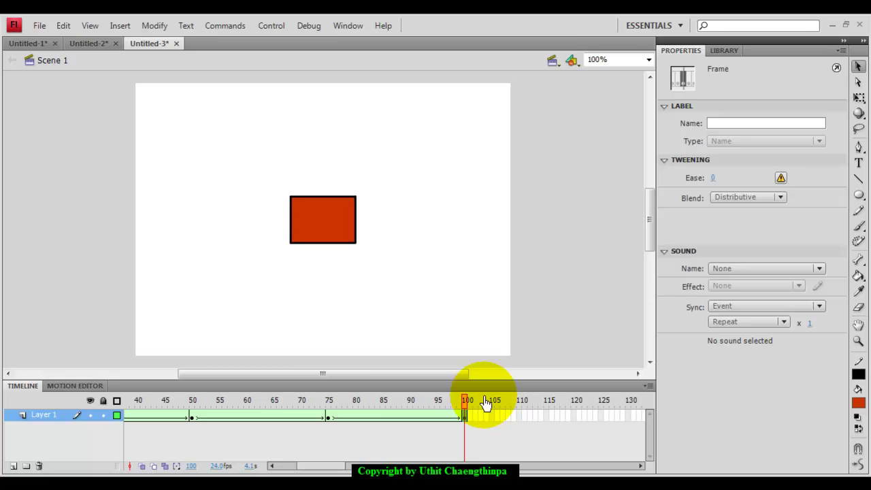
left_click(333, 402)
mouse_move(333, 402)
left_mouse_down()
mouse_move(467, 409)
mouse_move(331, 413)
mouse_move(466, 415)
left_mouse_up()
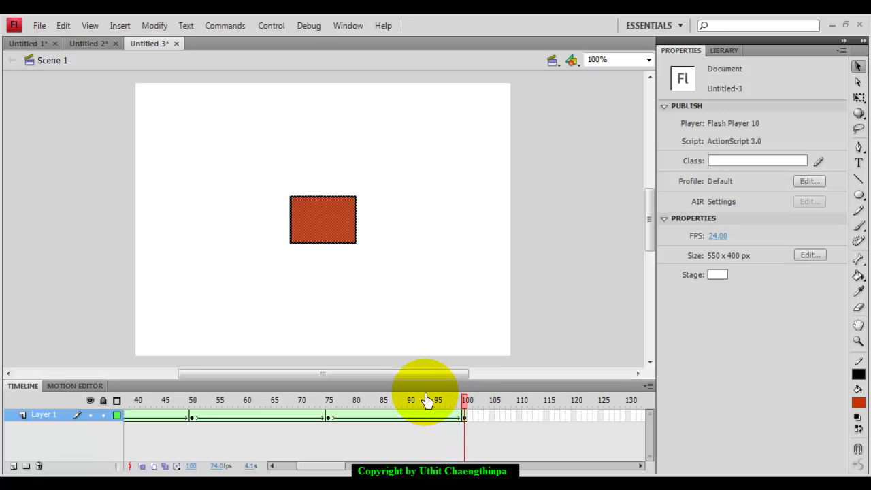
Test the movie, close the preview and deselect the rectangle on the stage.
key("ctrl+Return")
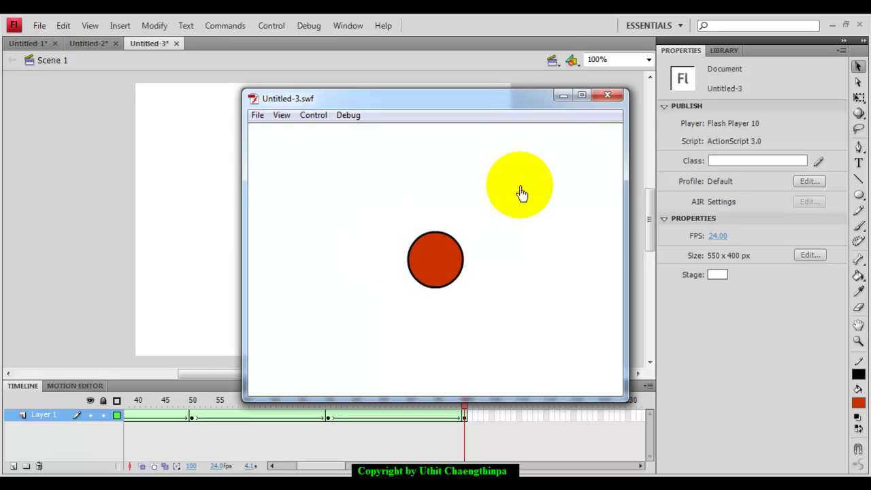
left_click(608, 95)
left_click_drag(327, 469, 307, 469)
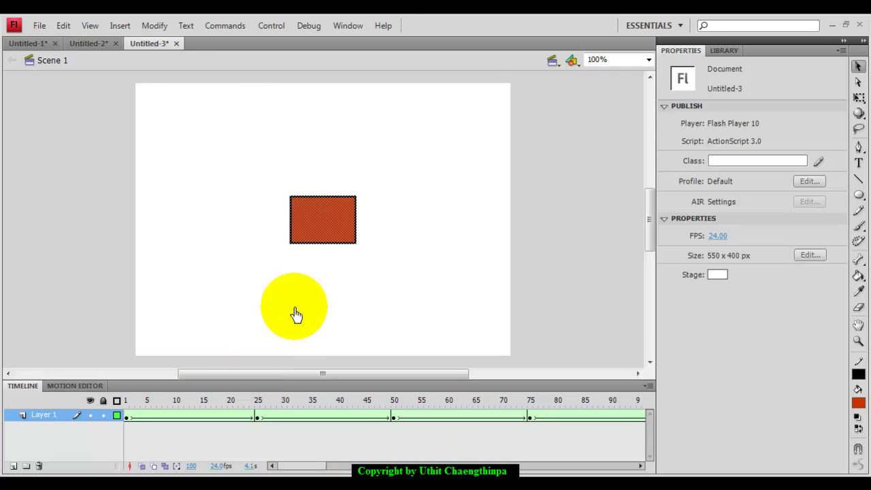
left_click(308, 287)
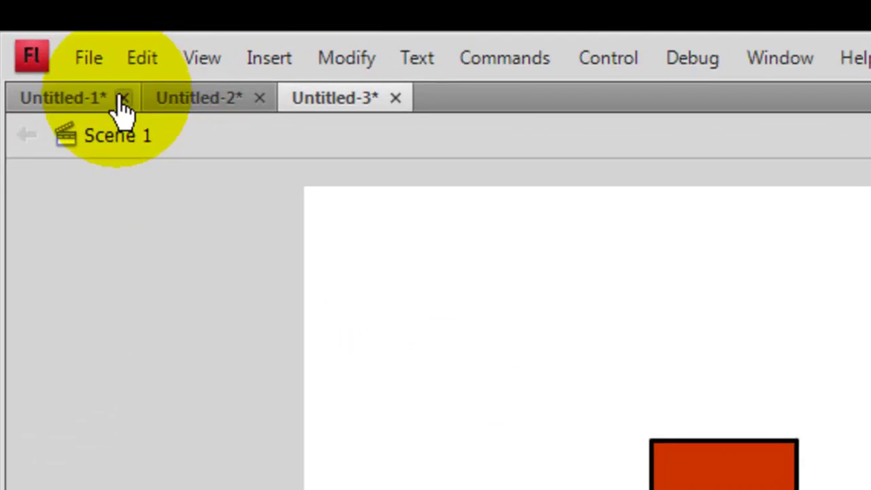
Create a new document of type Flash File (ActionScript 3.0).
left_click(40, 25)
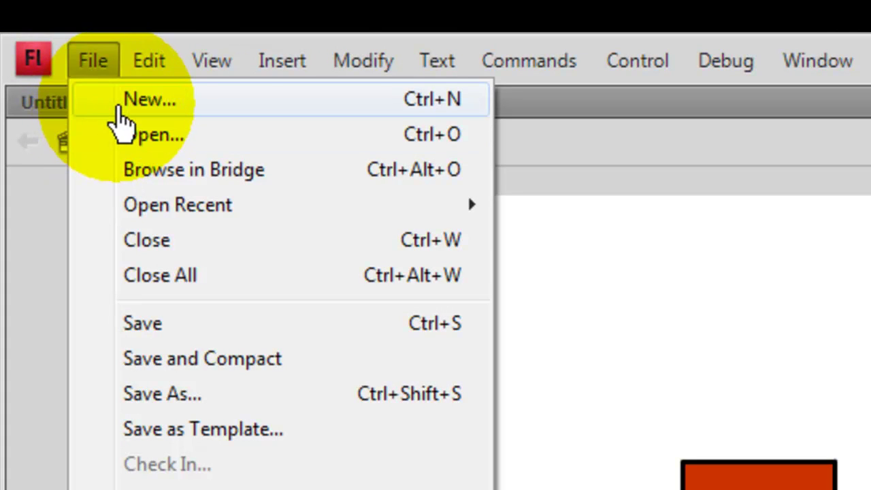
left_click(121, 115)
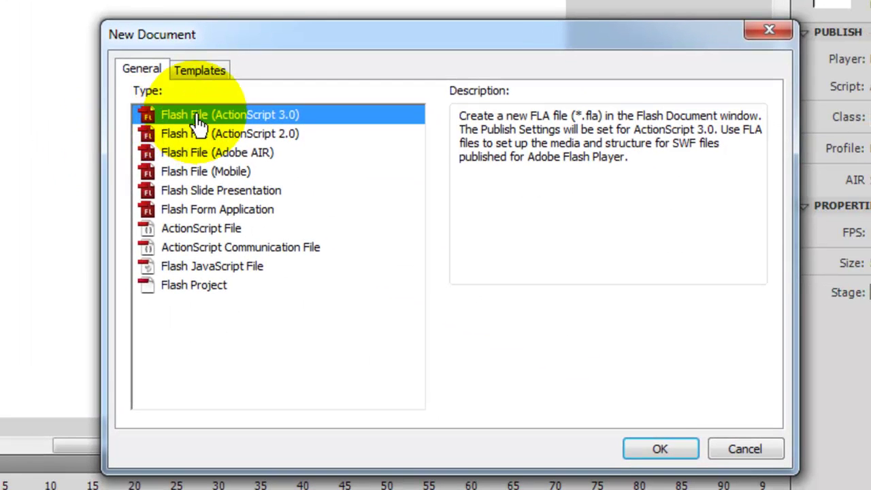
left_click(196, 116)
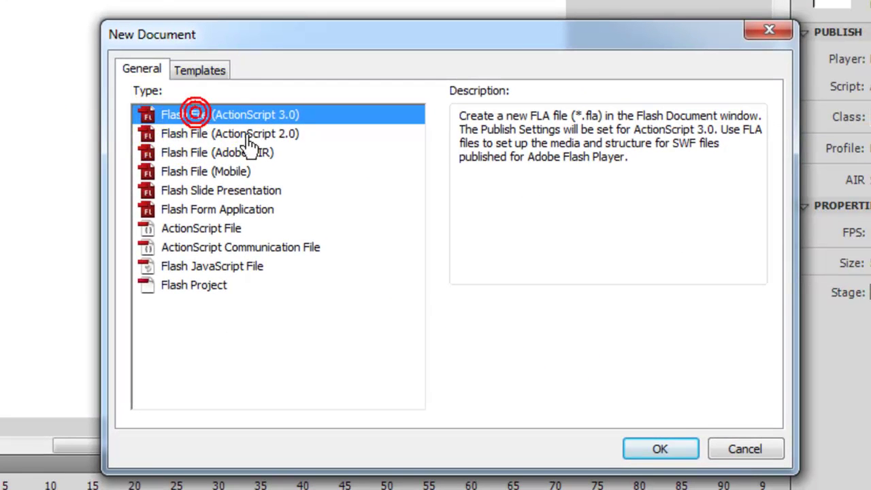
left_click(652, 452)
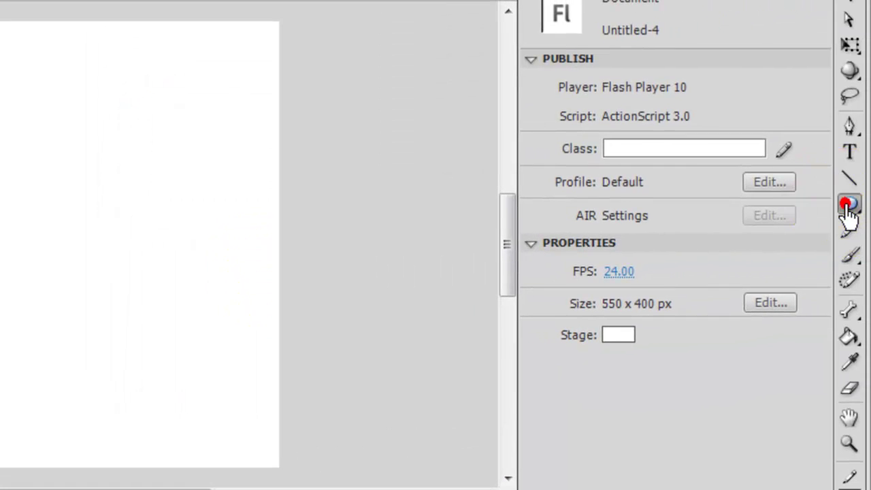
Draw a small rectangle near the left edge of the stage at mid-height with the Rectangle tool.
left_click(849, 207)
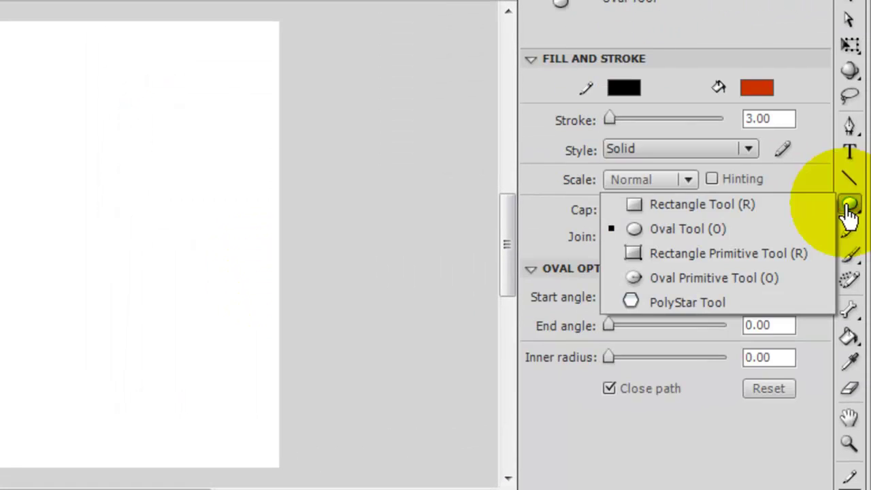
left_click(753, 211)
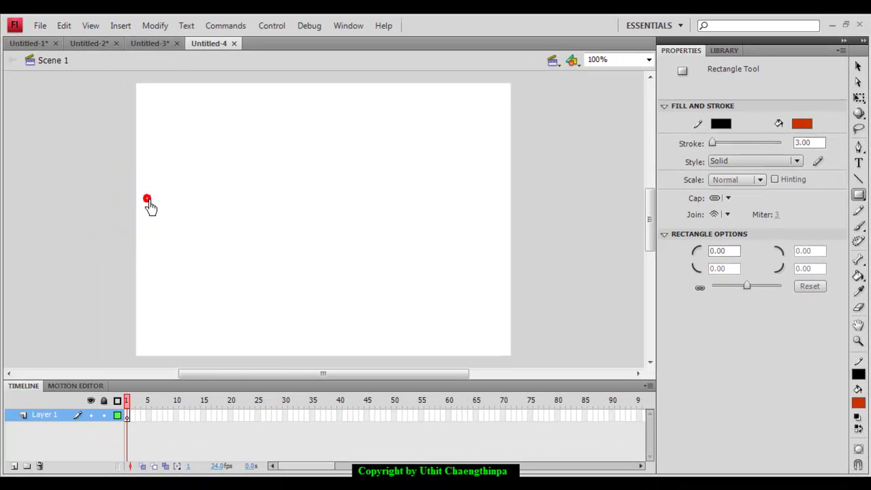
left_click_drag(44, 202, 80, 238)
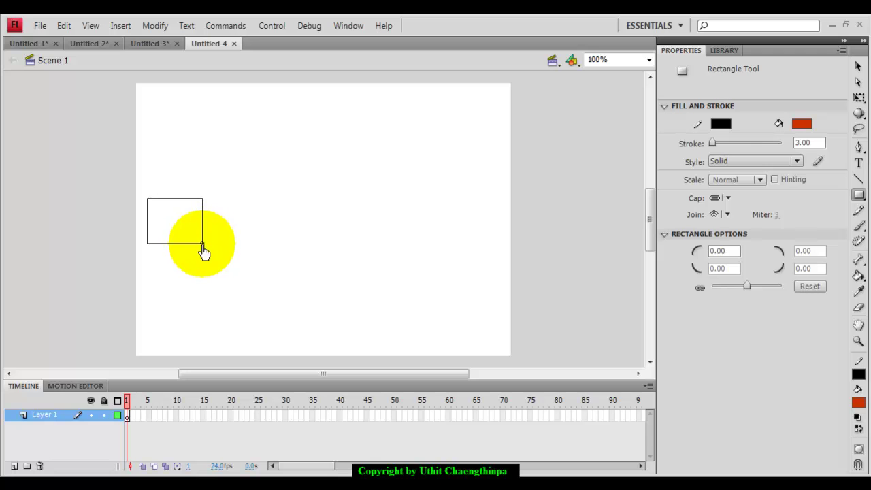
left_click_drag(200, 238, 199, 238)
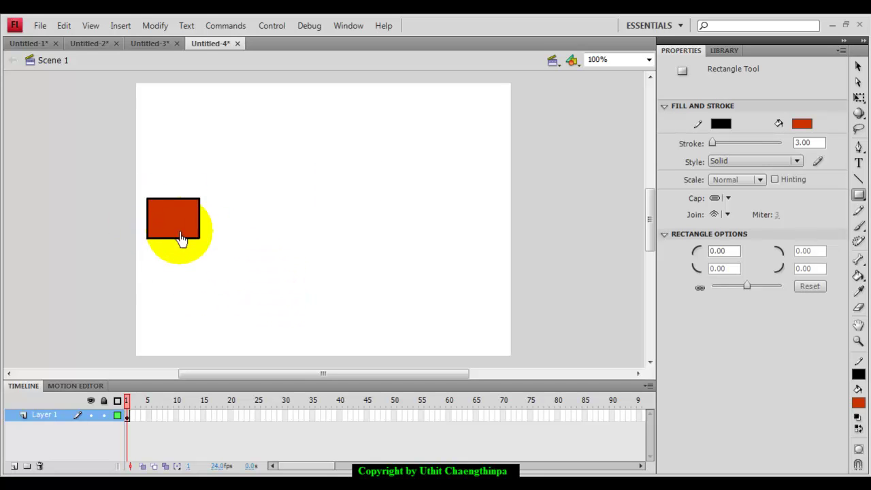
Select the whole rectangle and use the Align panel to place it at the stage's left edge, centered vertically.
left_click(859, 66)
left_click_drag(133, 176, 251, 270)
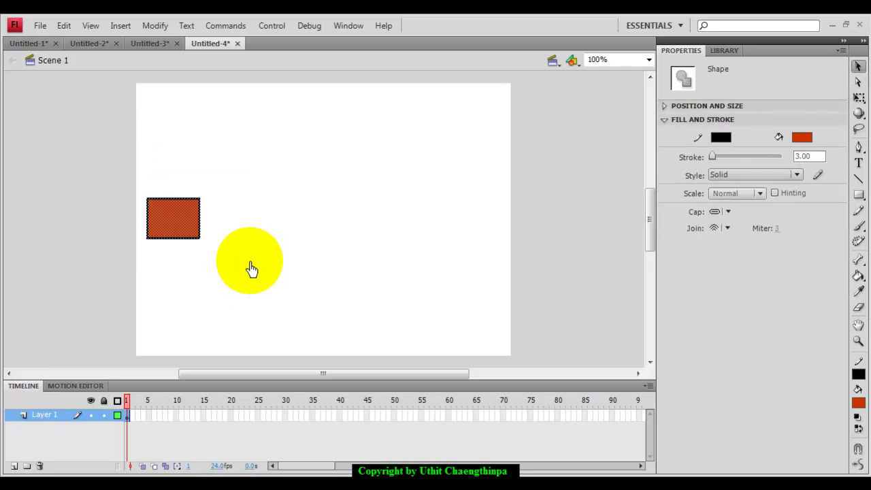
key("ctrl+k")
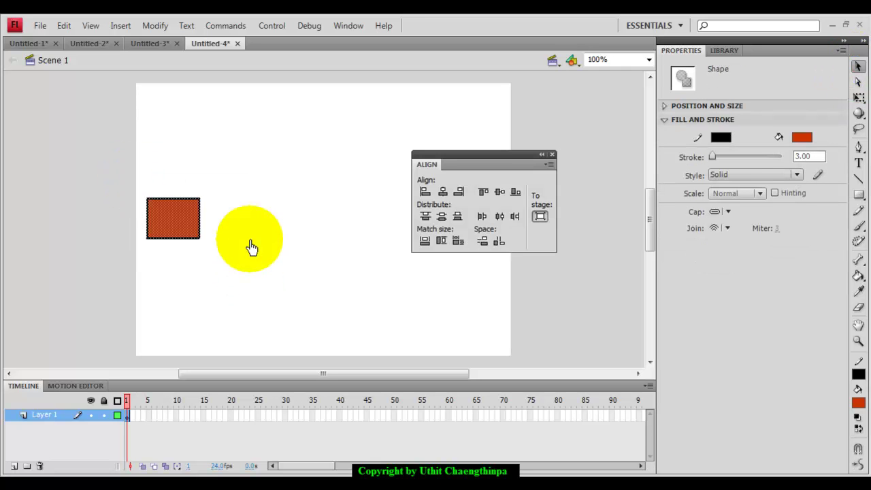
left_click(425, 193)
left_click(483, 193)
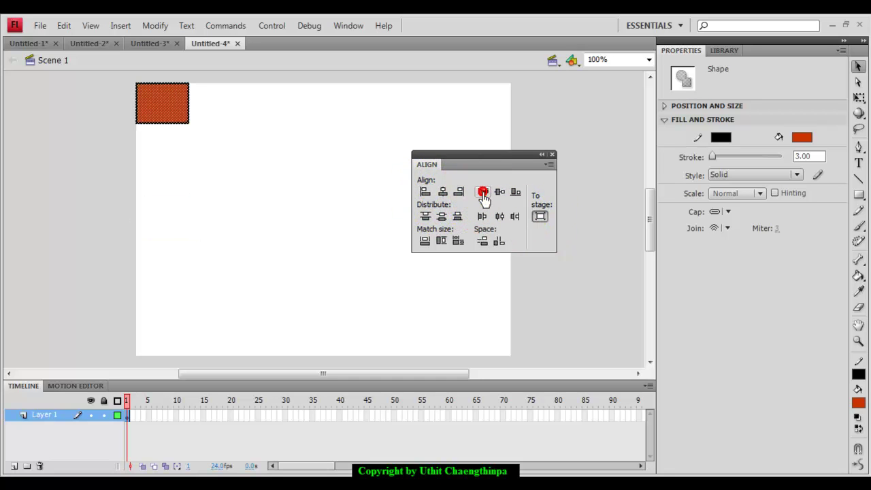
left_click(498, 194)
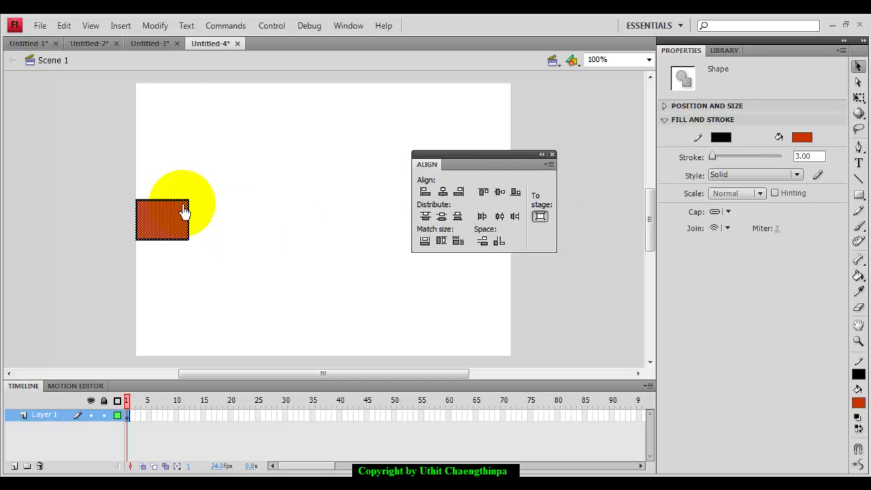
Move the Align panel clear of the stage, select the whole rectangle and apply a Shape Tween to it.
left_click_drag(432, 160, 556, 165)
left_click_drag(287, 265, 189, 283)
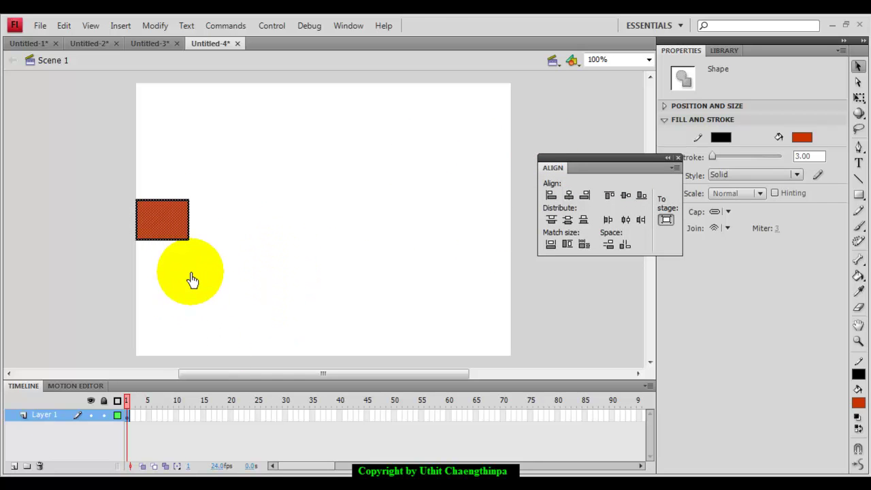
left_click(217, 253)
left_click_drag(111, 177, 238, 276)
left_click(120, 25)
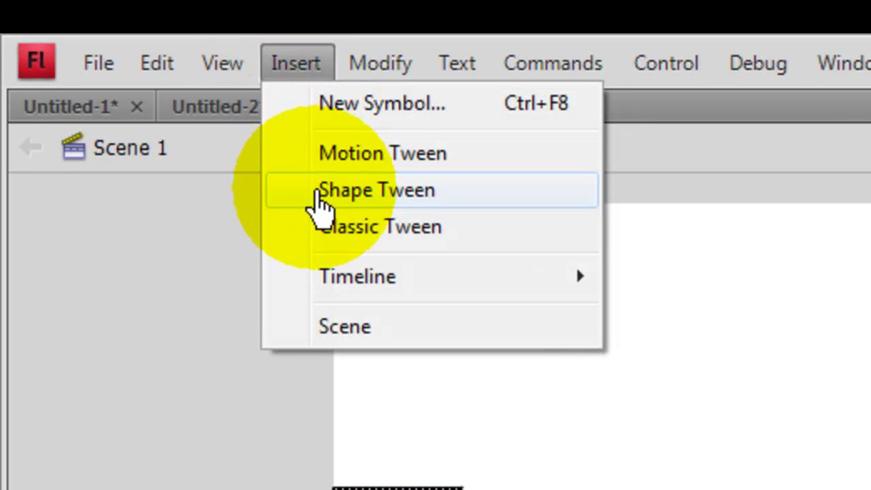
left_click(319, 194)
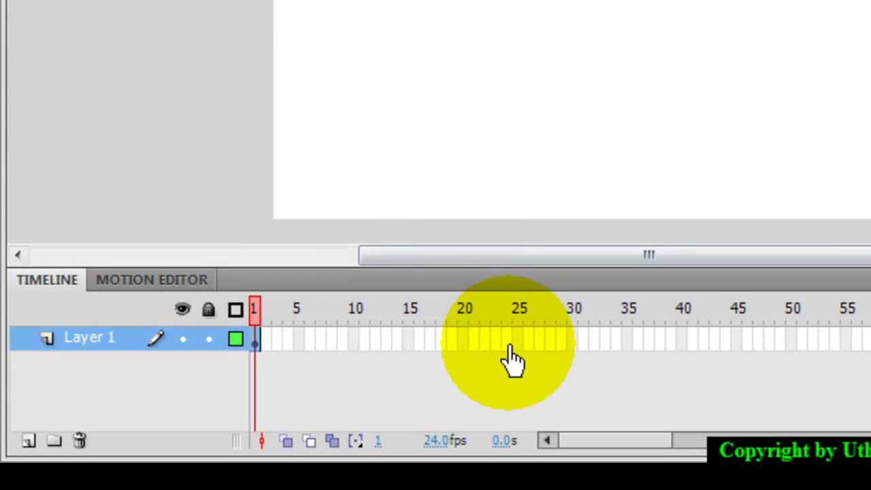
Insert a keyframe at frame 25 of Layer 1 and delete the rectangle from that frame.
left_click(520, 338)
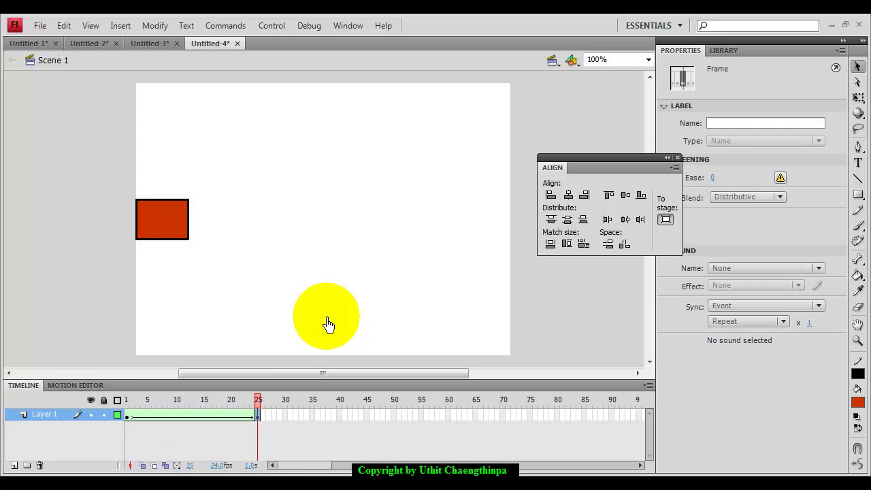
left_click_drag(321, 323, 300, 280)
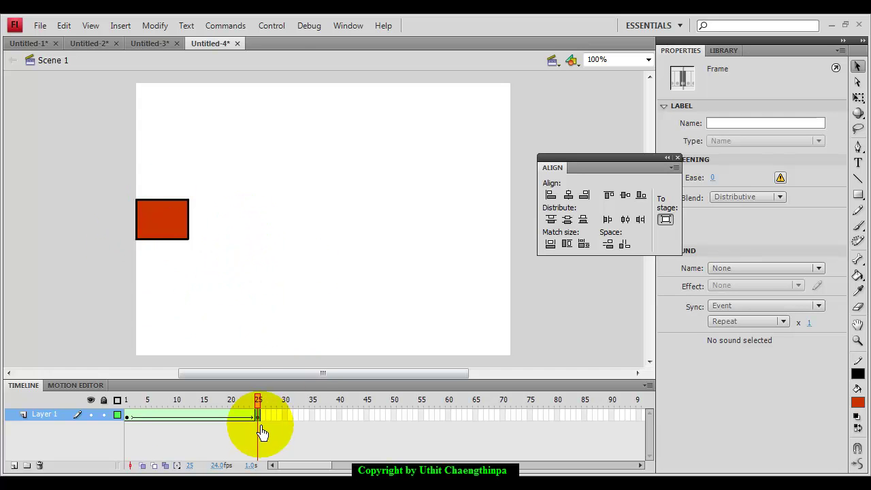
left_click_drag(124, 180, 233, 268)
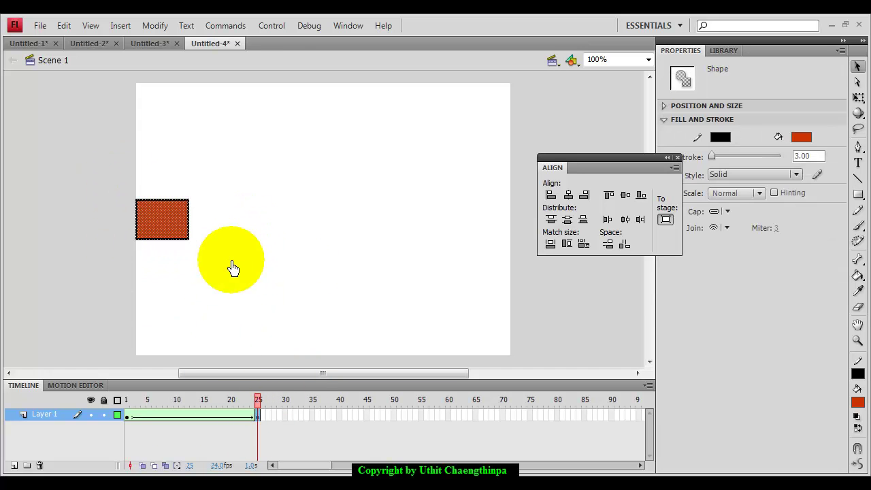
key("Delete")
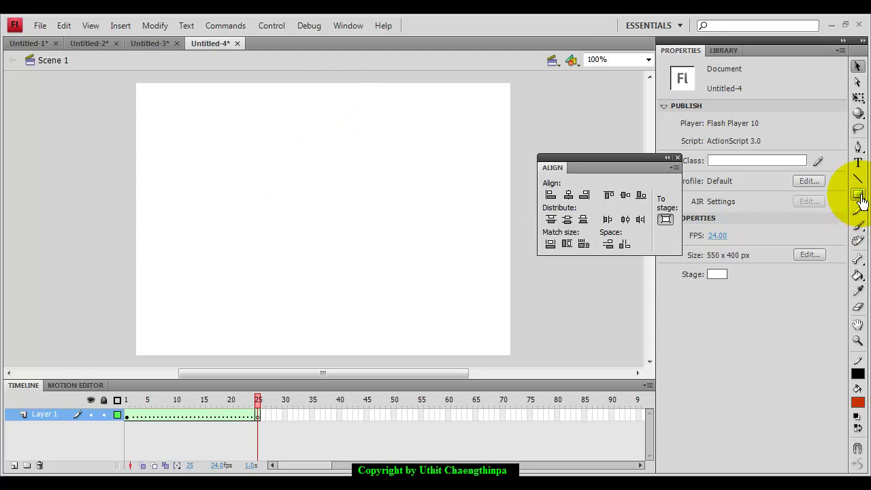
Draw a small circle near the stage's top edge in frame 25 with the Oval tool.
left_click(859, 197)
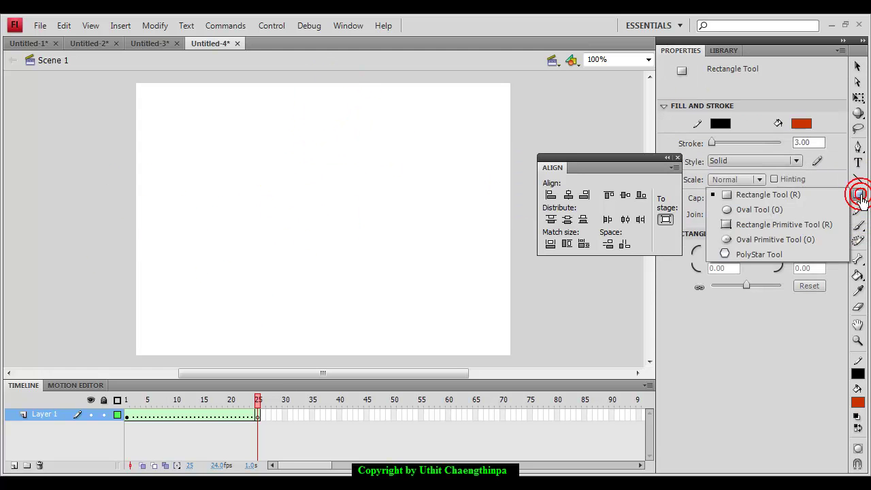
left_click(777, 212)
left_click_drag(291, 99, 333, 141)
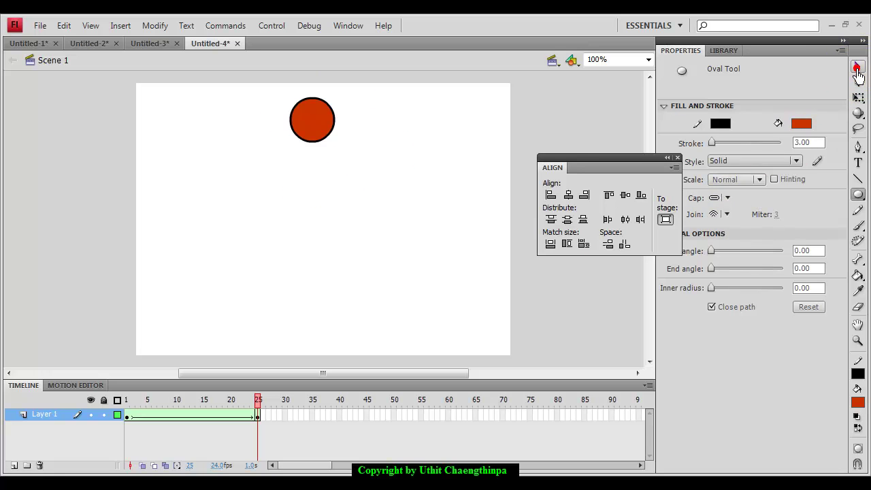
Select the whole circle and align it to the stage's top edge, centered horizontally.
left_click(857, 68)
left_click(311, 131)
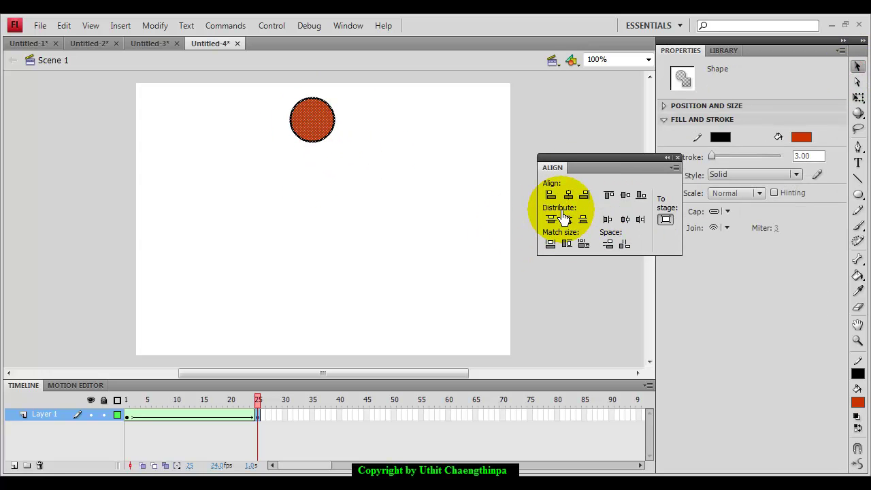
left_click(609, 195)
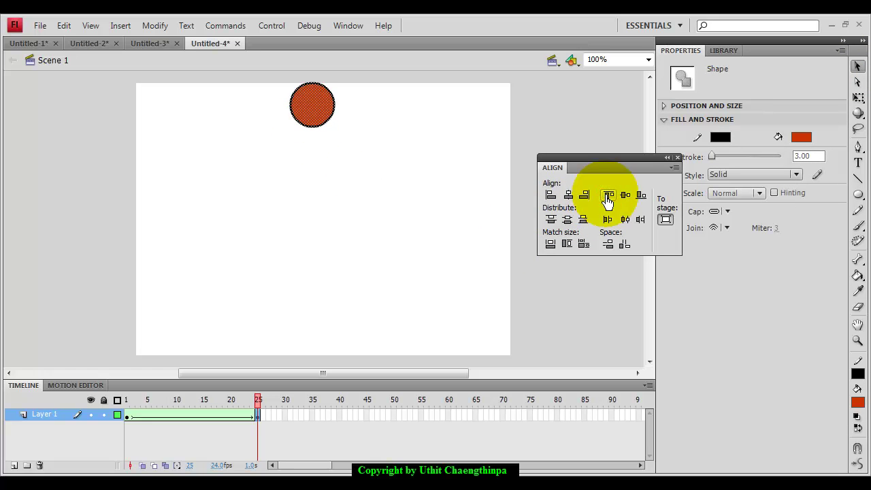
left_click(569, 196)
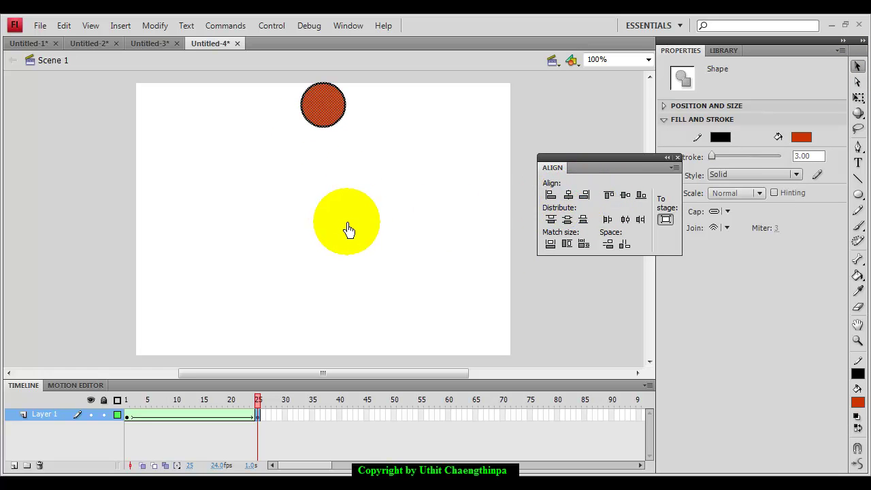
Insert a keyframe at frame 50 of Layer 1 and delete the circle from that frame.
left_click(393, 416)
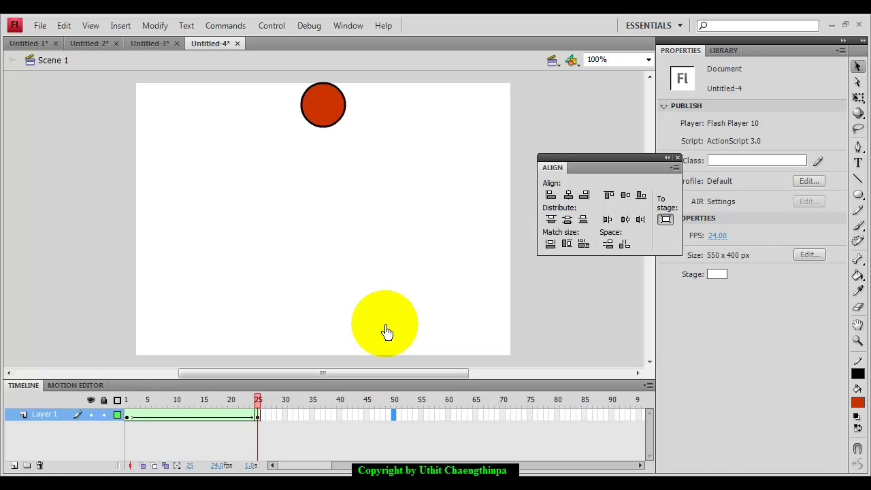
key("F6")
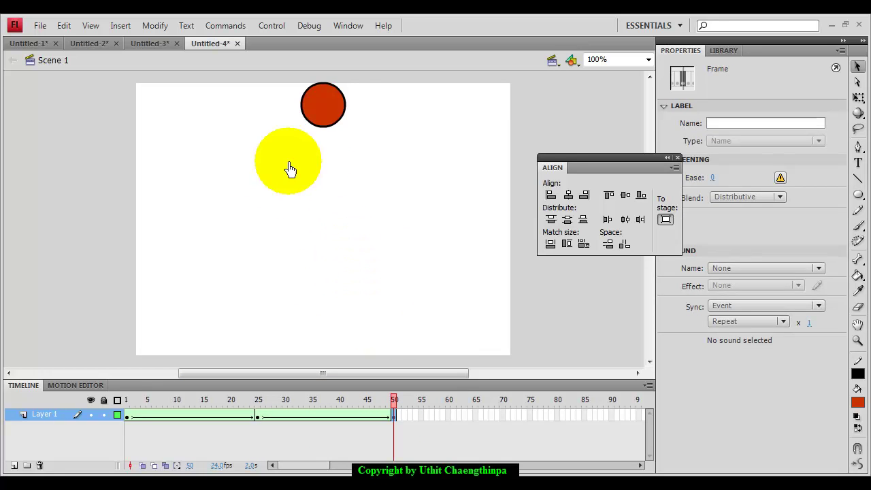
left_click_drag(290, 70, 383, 166)
key("Delete")
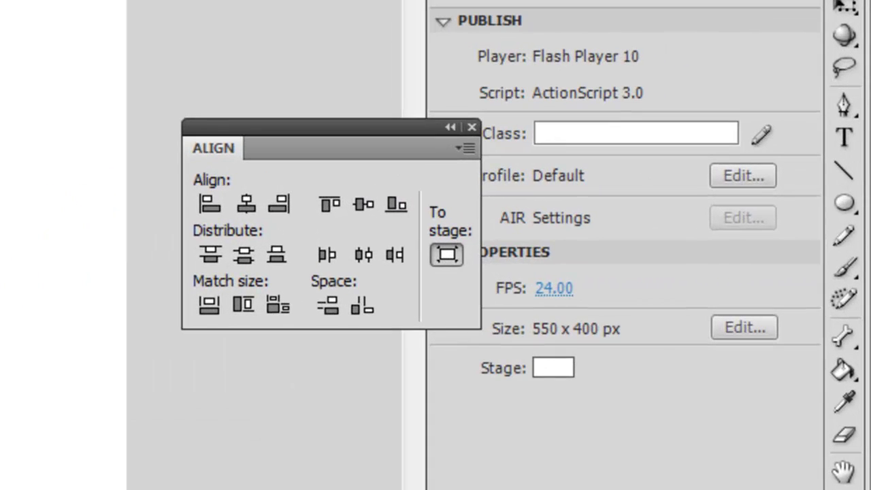
Choose the PolyStar tool and set its options to a polygon with 3 sides.
left_click(854, 203)
left_click(855, 218)
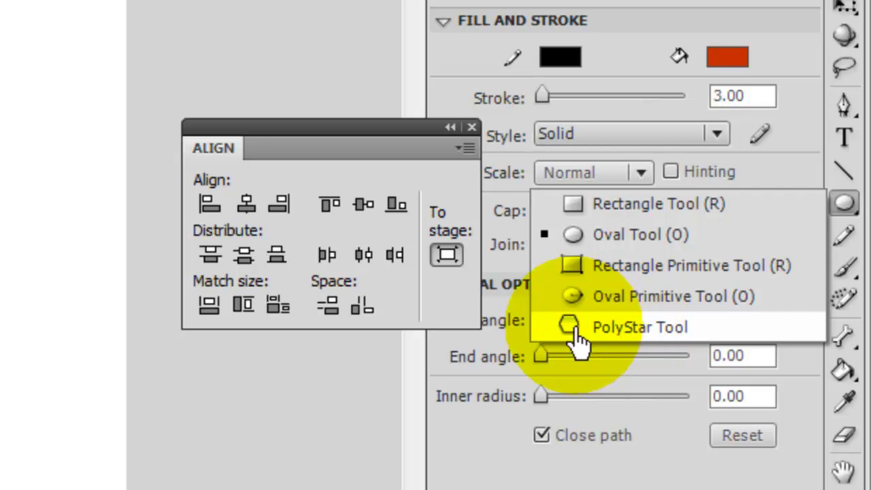
left_click(625, 332)
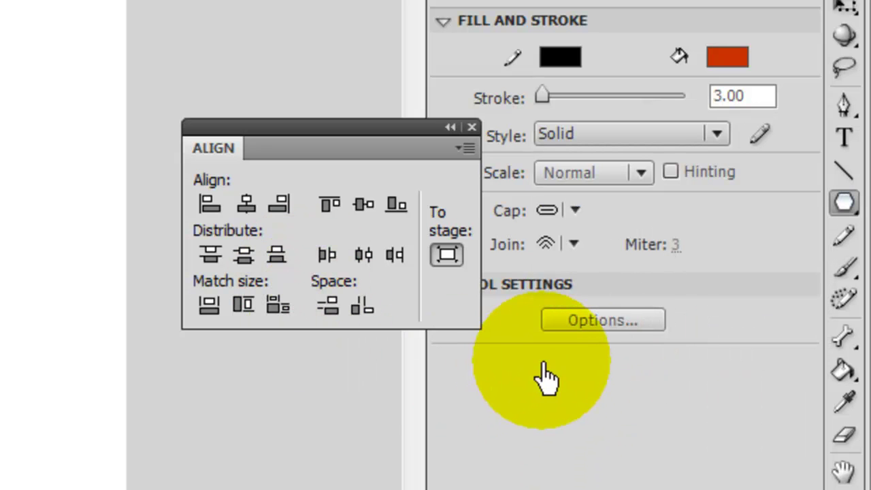
left_click(594, 326)
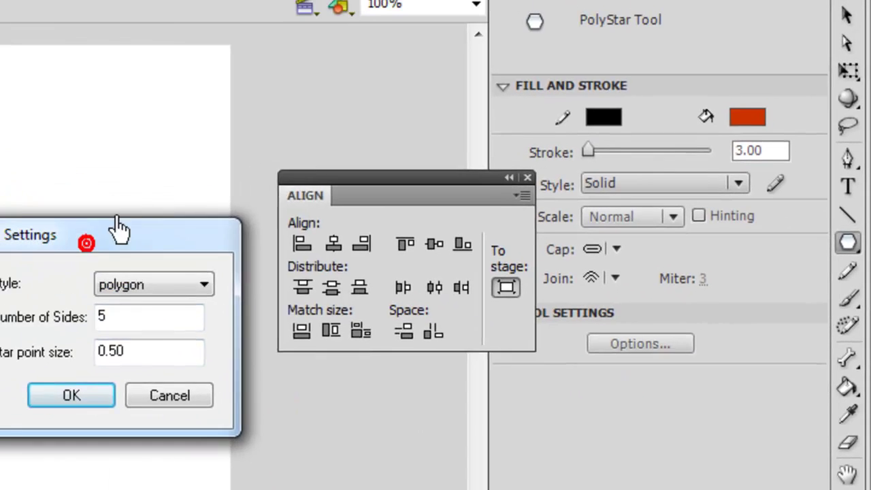
left_click_drag(0, 184, 140, 55)
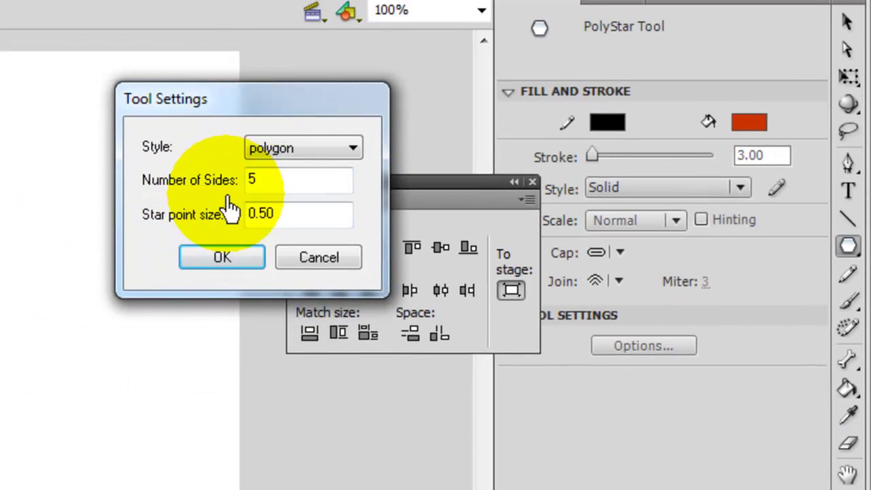
double_click(266, 181)
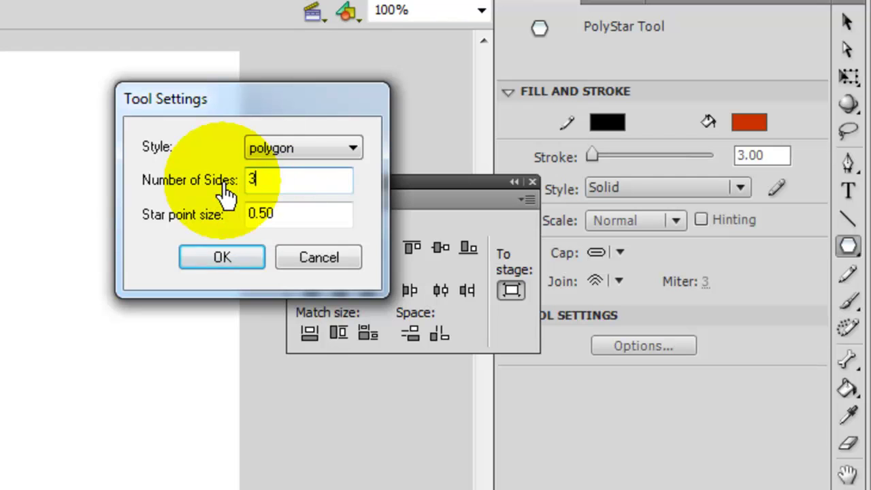
left_click(247, 261)
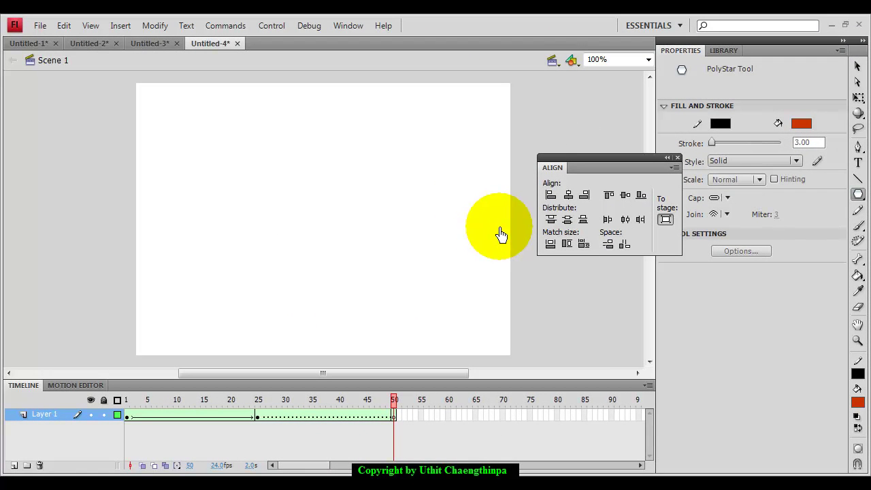
Set the fill color to green and draw a small triangle in the right half of the stage in frame 50.
left_click(802, 126)
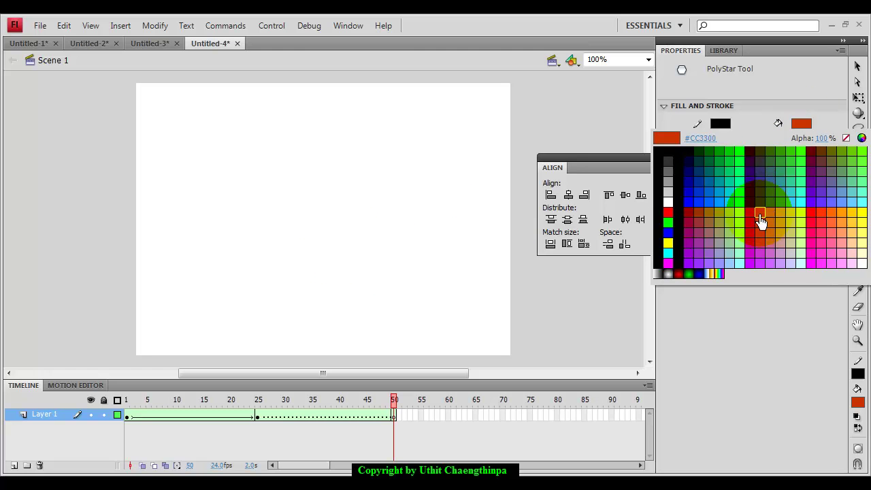
left_click(723, 159)
left_click_drag(422, 217, 451, 235)
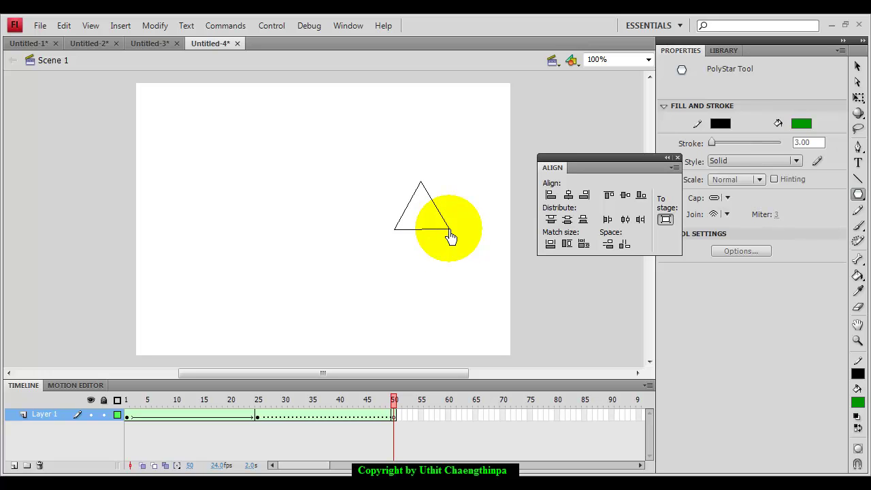
left_click_drag(451, 236, 451, 242)
Select the whole triangle and align it to the stage's right edge, centered vertically.
left_click(858, 67)
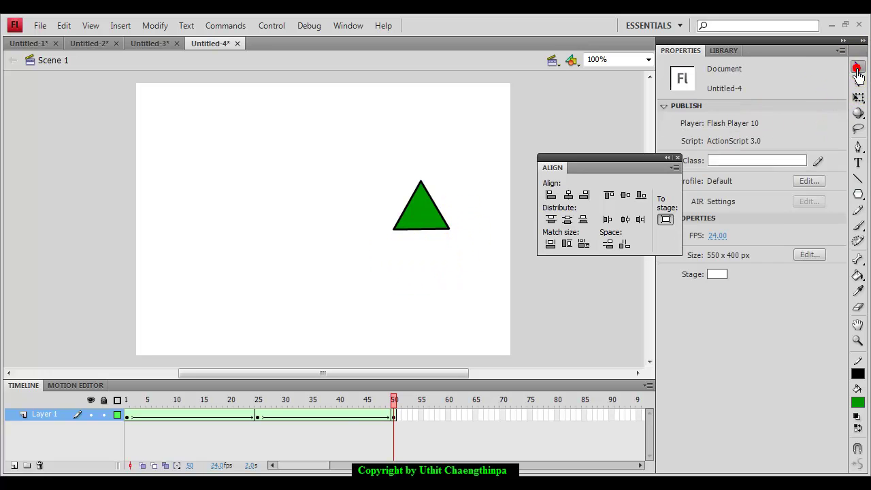
left_click(423, 211)
left_click_drag(442, 223, 481, 222)
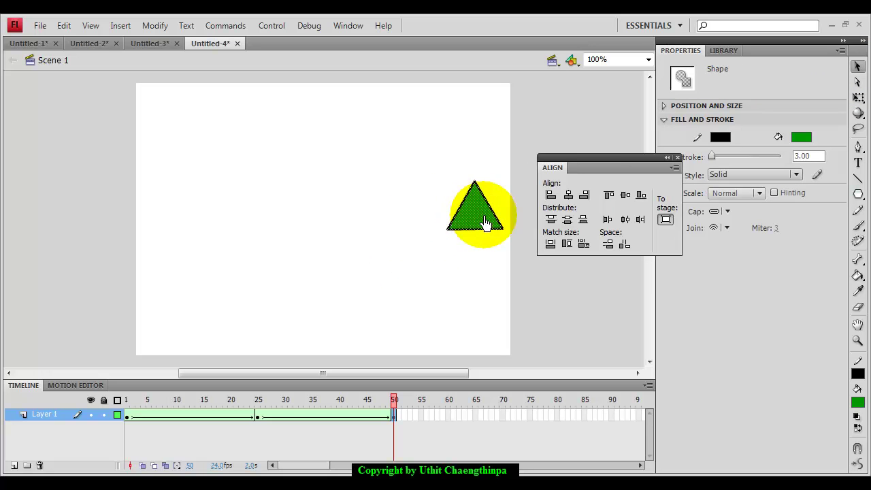
left_click(584, 195)
left_click(625, 197)
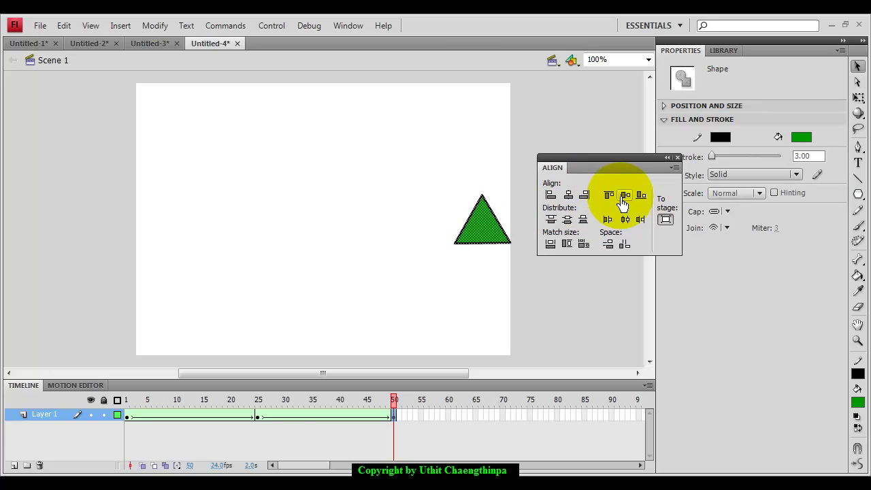
Change the fill of the circle in frame 25 to blue and deselect it.
left_click(258, 417)
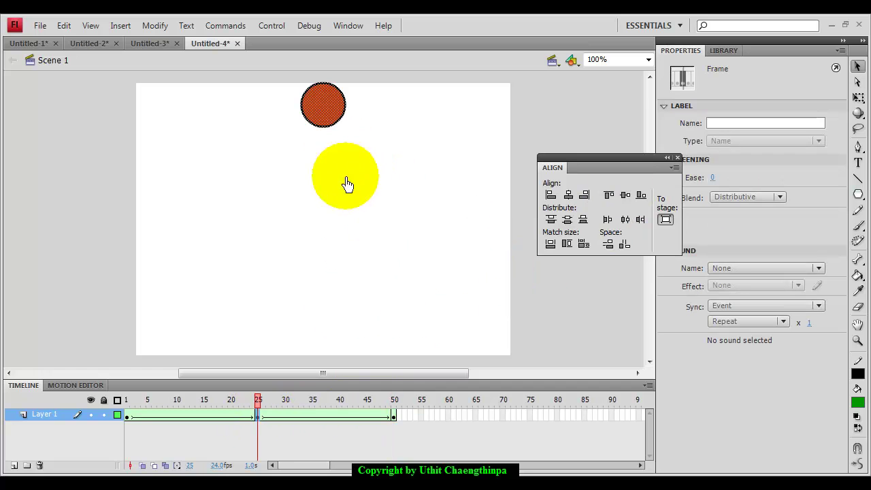
left_click(359, 117)
left_click(334, 111)
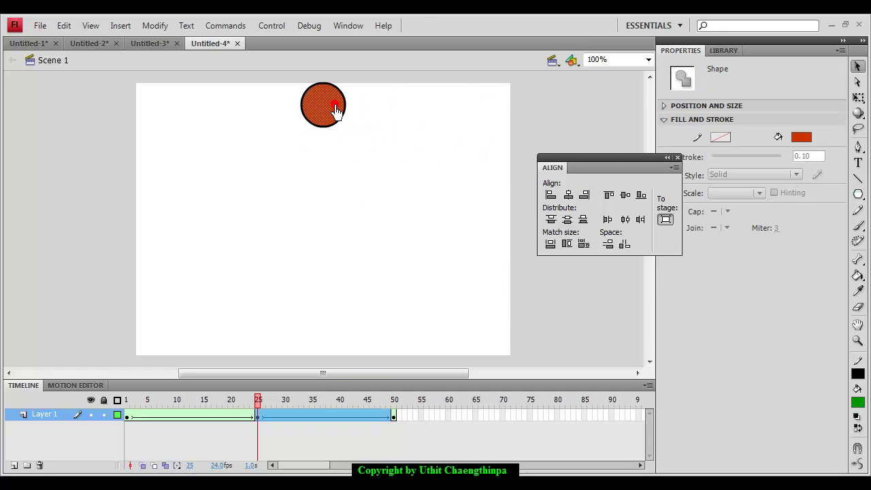
left_click(801, 137)
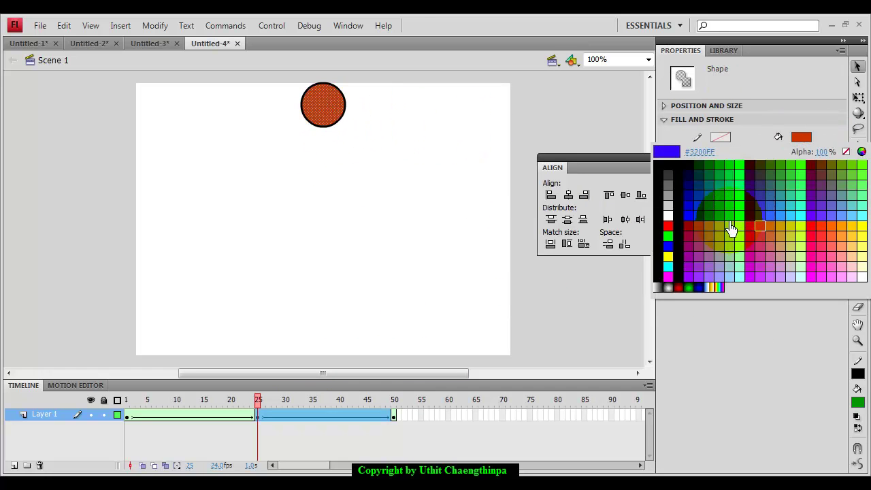
left_click(692, 225)
left_click(315, 179)
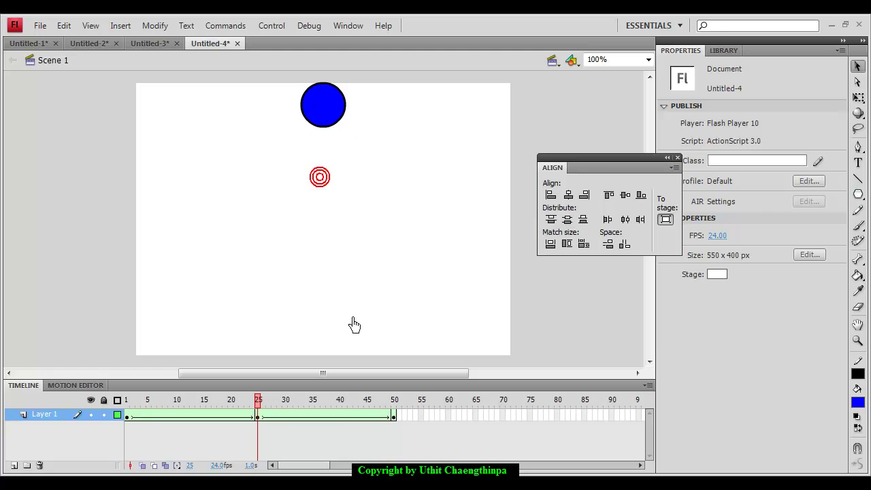
Set the PolyStar tool options to a star with 5 sides and change the fill color to yellow.
left_click(394, 416)
left_click_drag(395, 420, 522, 418)
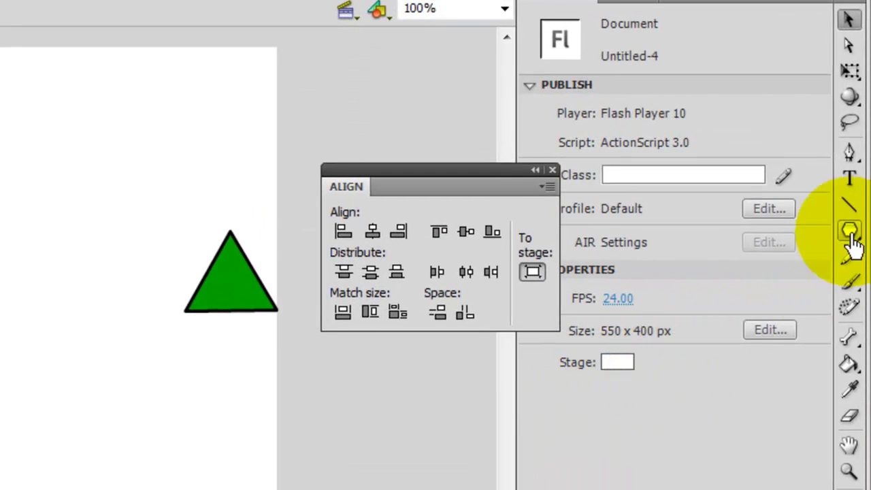
left_click(850, 232)
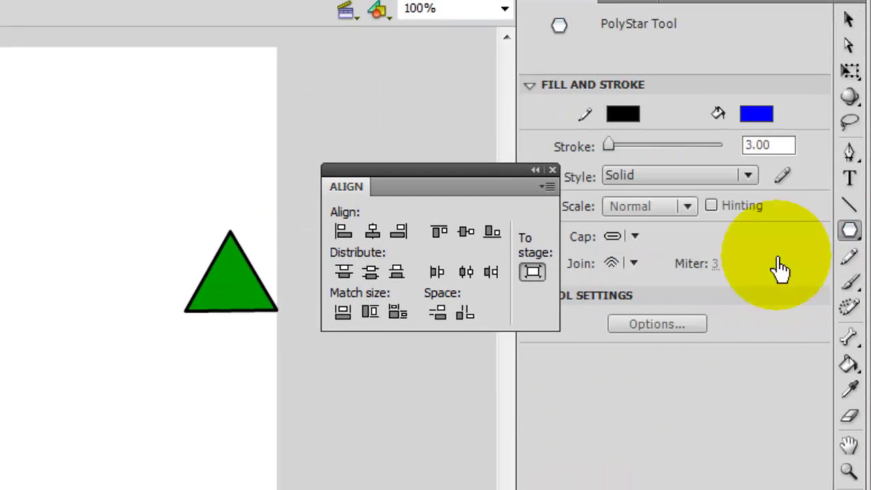
left_click(684, 325)
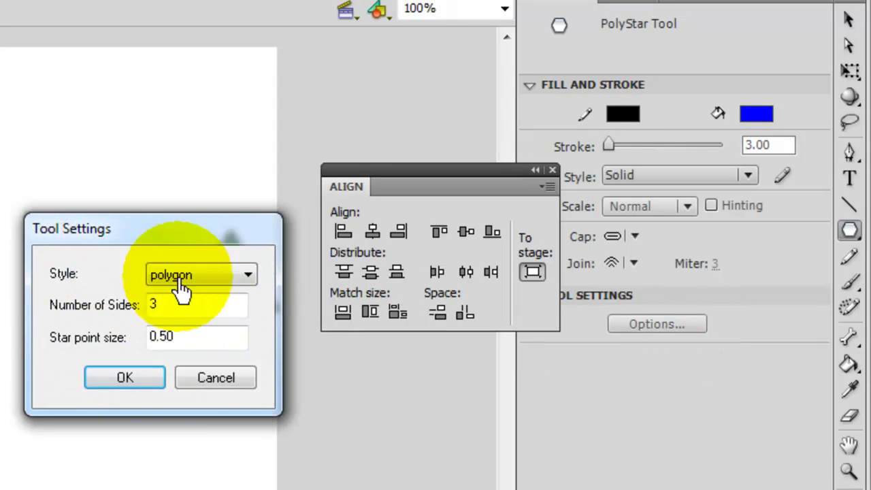
left_click(218, 275)
left_click(167, 311)
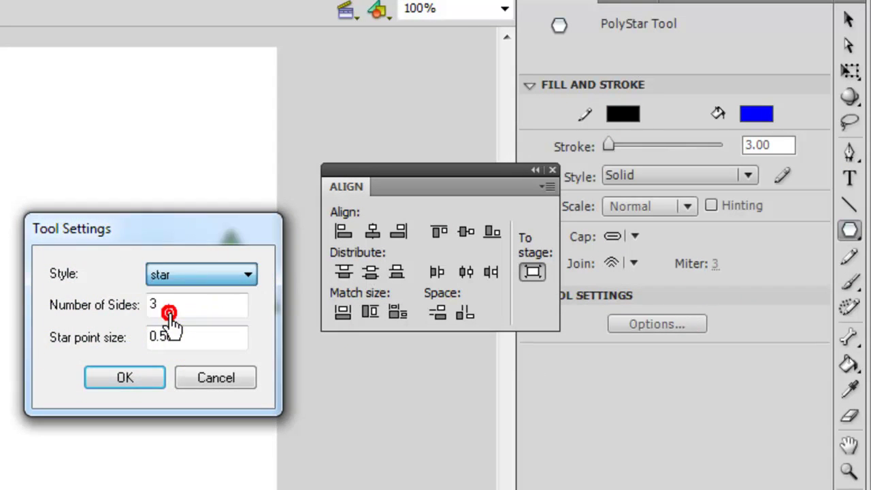
double_click(168, 306)
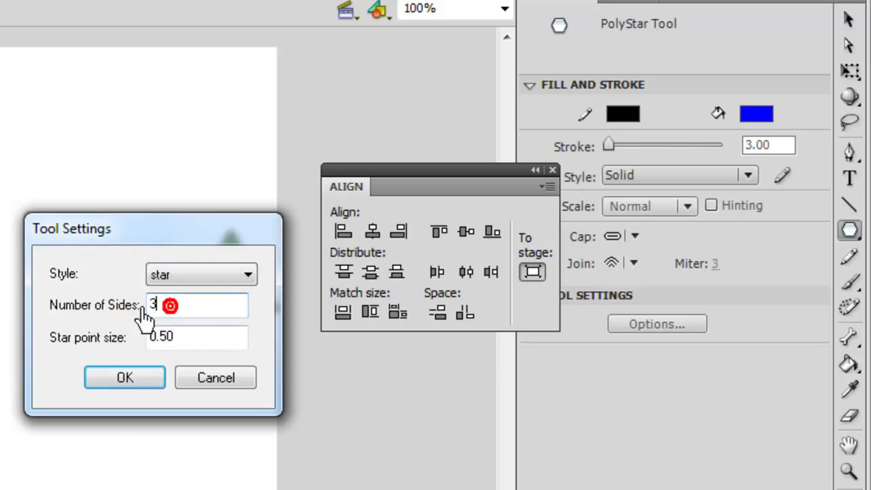
left_click(125, 379)
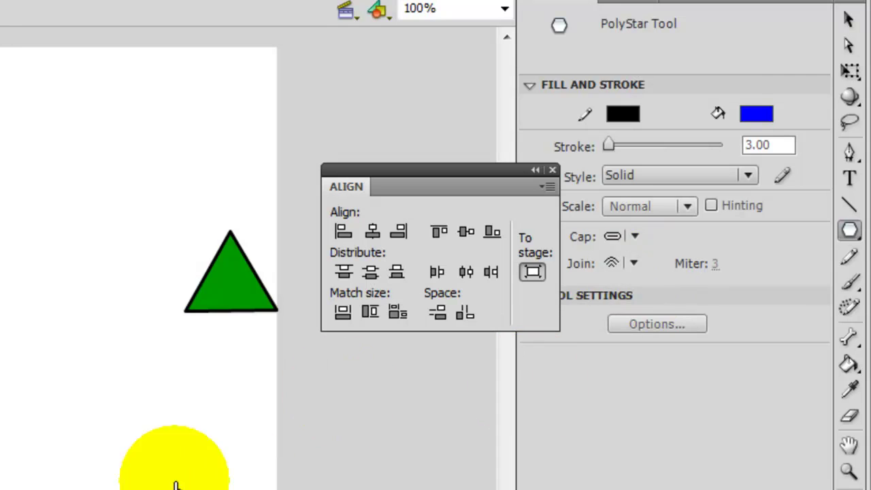
left_click(757, 115)
left_click(537, 310)
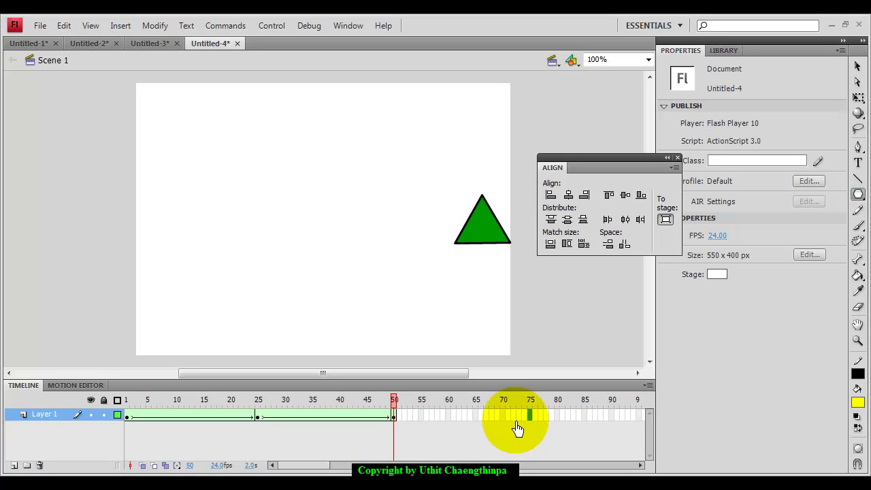
Insert a keyframe at frame 75 and replace its triangle with a yellow five-pointed star in the lower part of the stage.
left_click(530, 423)
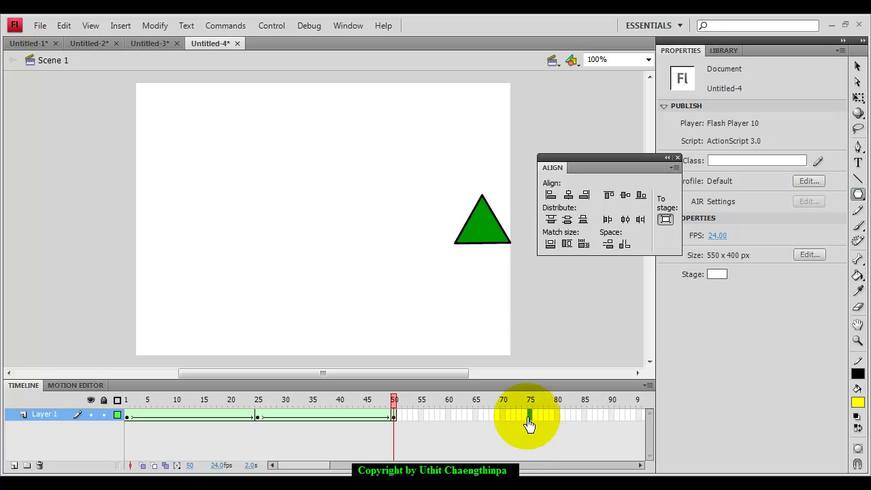
key("F6")
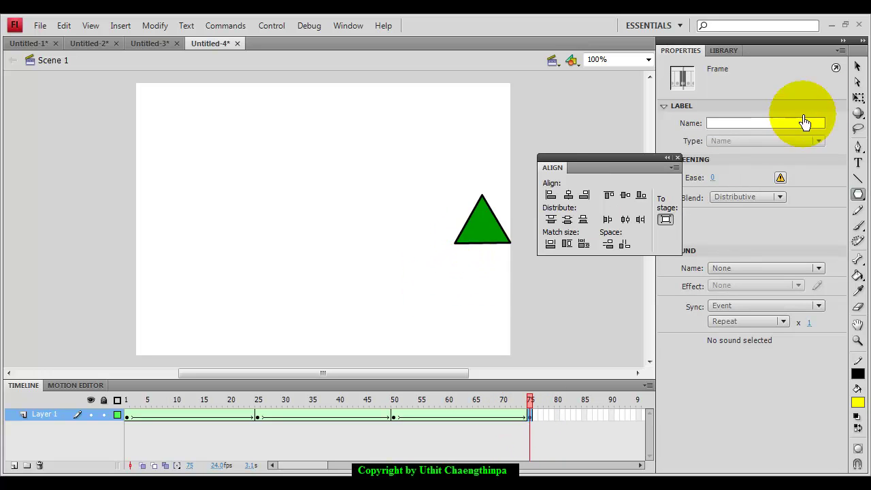
left_click(858, 66)
left_click_drag(443, 179, 556, 278)
key("Delete")
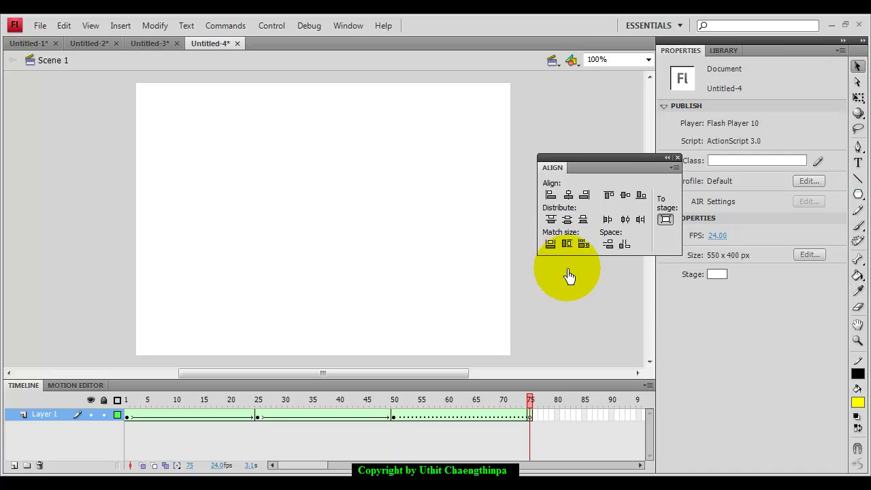
left_click(857, 196)
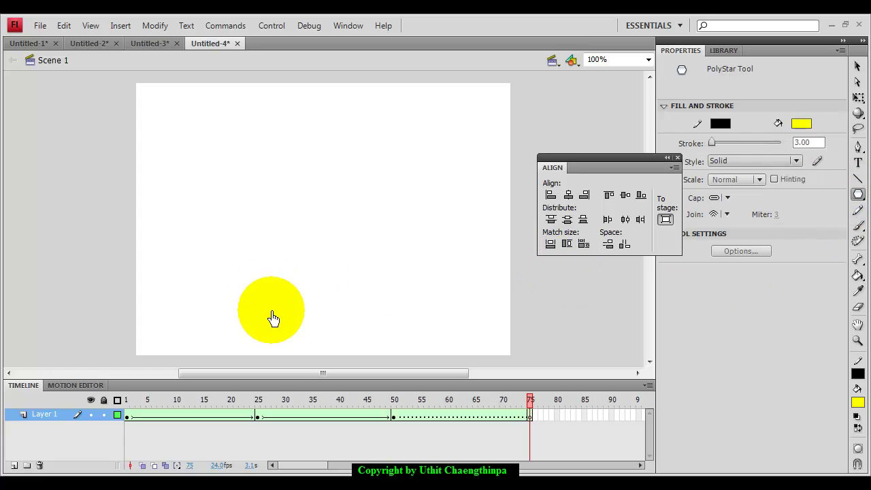
left_click_drag(289, 307, 331, 328)
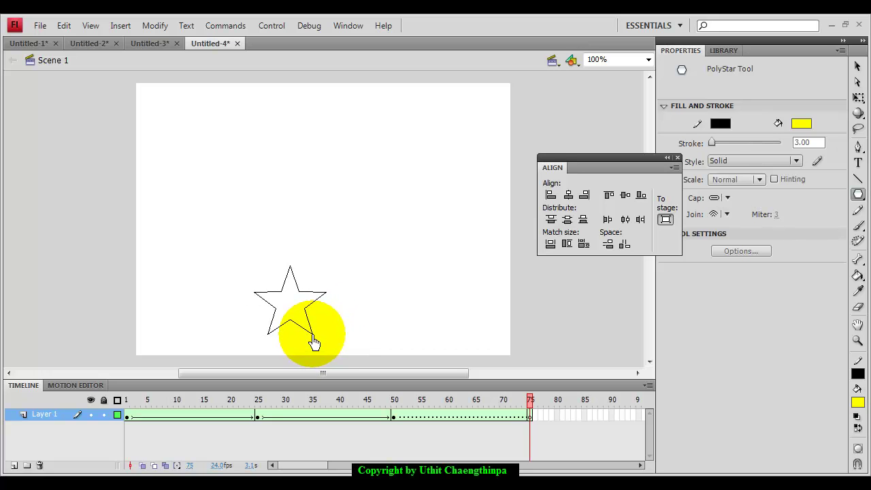
Align the whole star to the stage's bottom edge, centered horizontally, and play the animation.
left_click(857, 67)
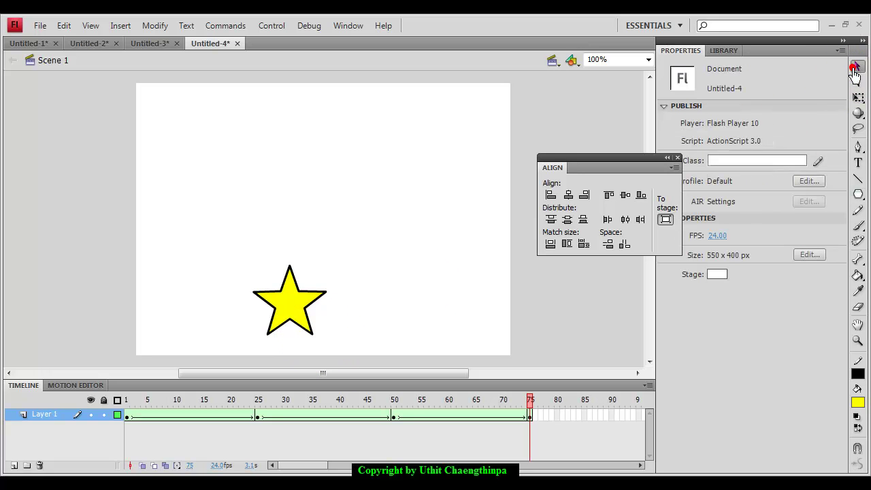
double_click(286, 303)
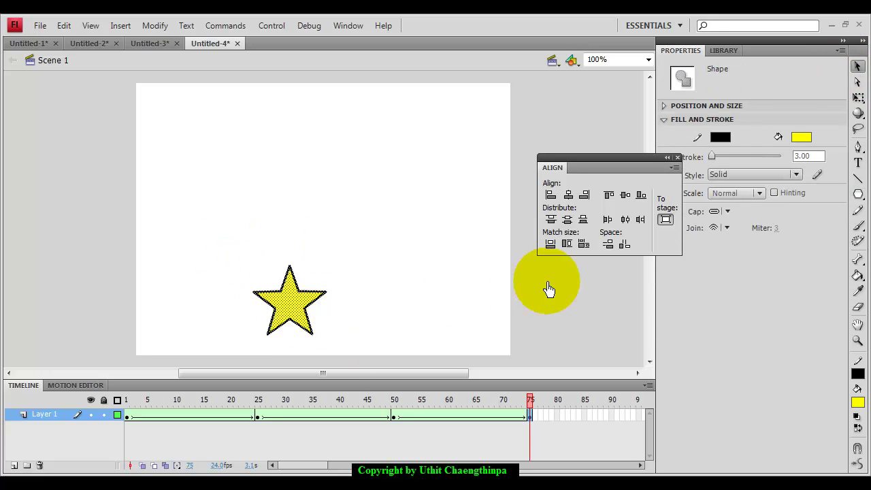
left_click(640, 195)
left_click(569, 196)
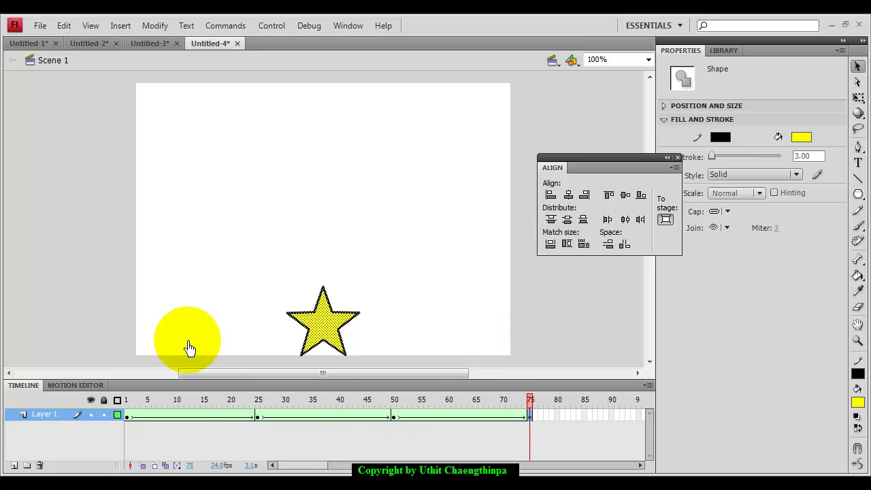
key("Return")
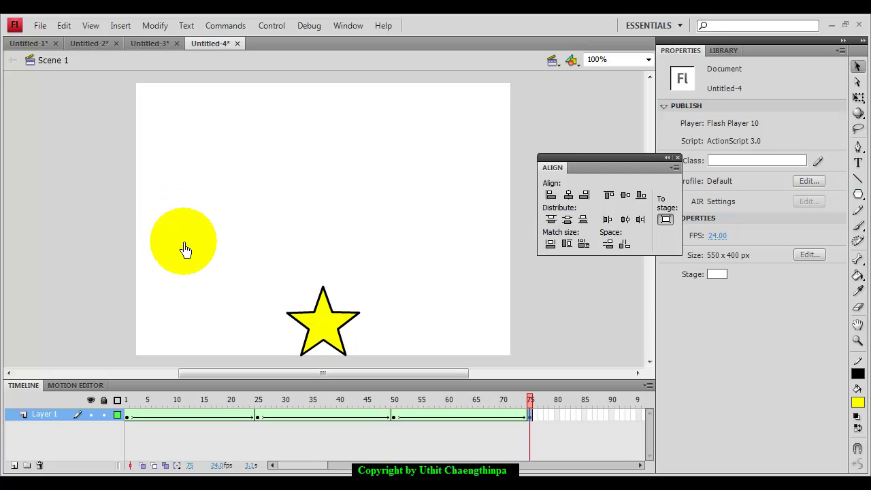
Copy the rectangle keyframe at frame 1 and paste it at frame 100.
right_click(128, 423)
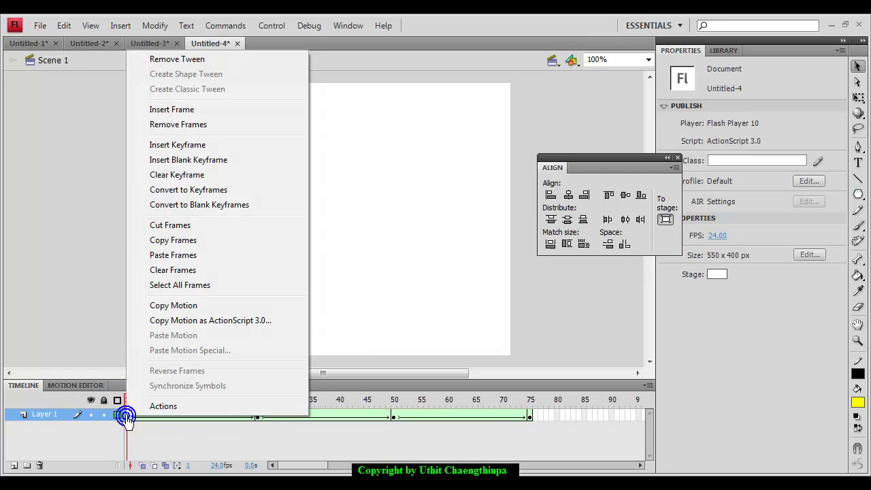
left_click(170, 242)
left_click_drag(315, 470, 341, 468)
right_click(415, 416)
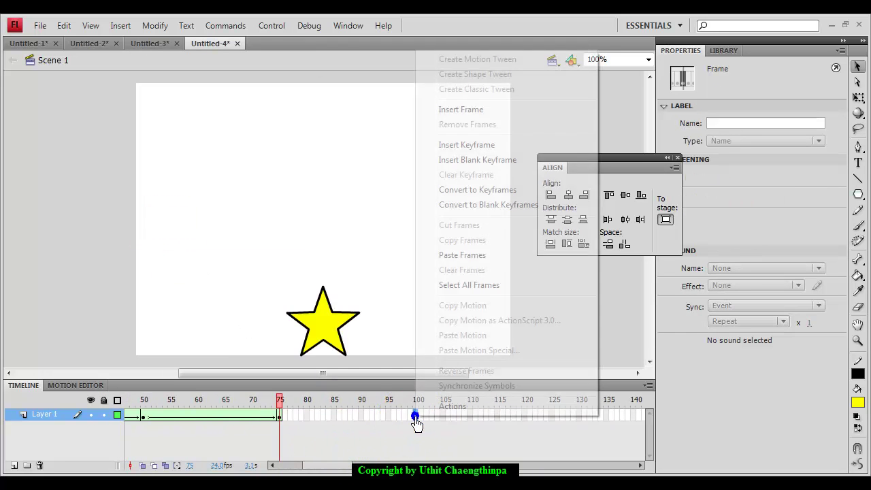
left_click(461, 257)
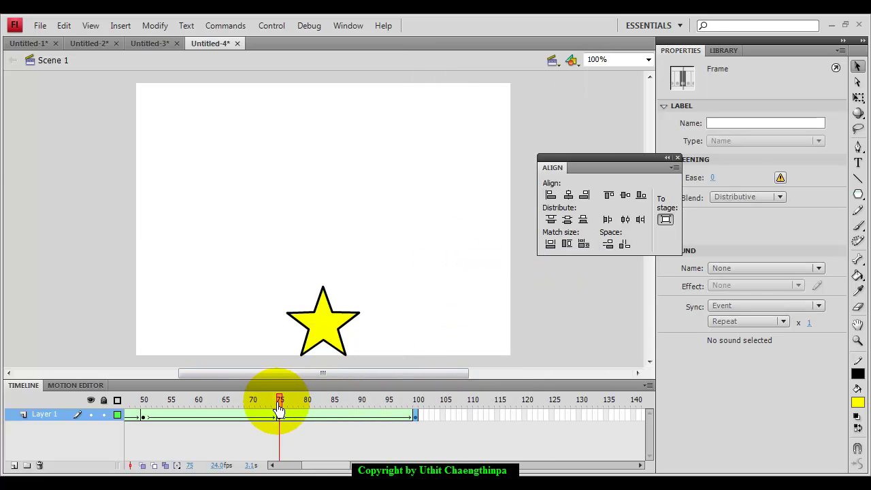
Check the rectangle in frame 100, play the timeline and test the movie in the player window.
left_click_drag(279, 412, 416, 420)
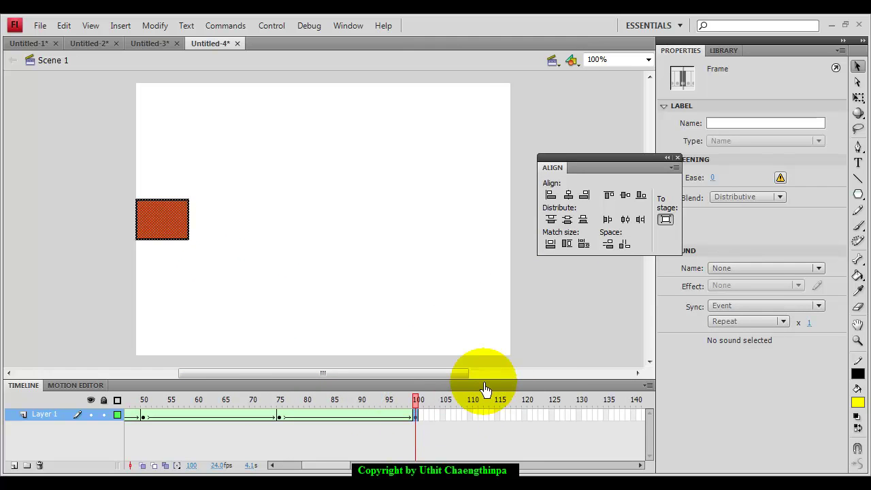
key("Return")
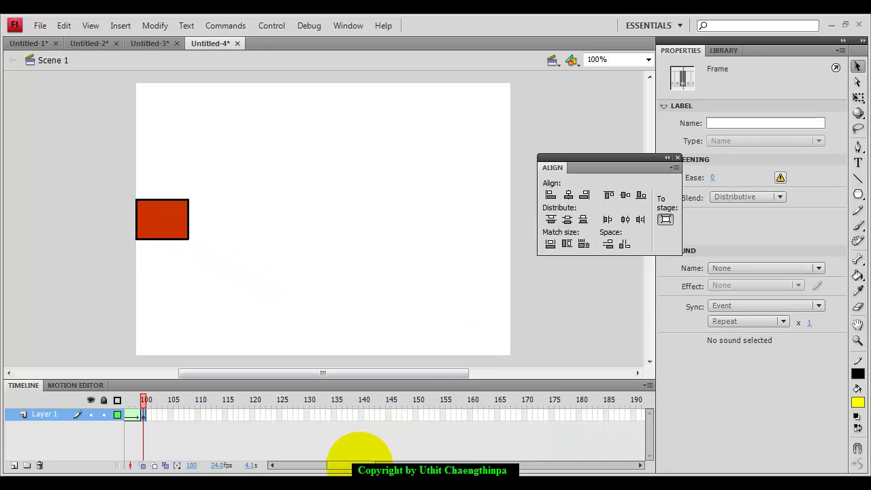
left_click(360, 465)
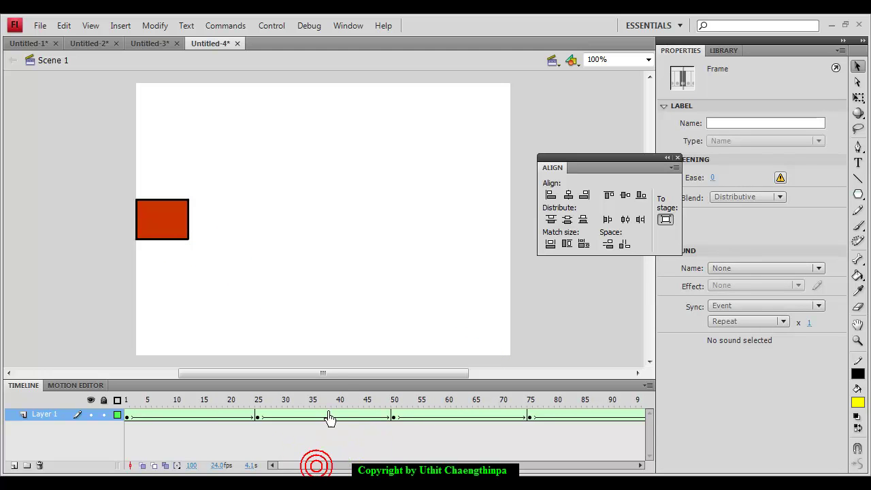
key("ctrl+Return")
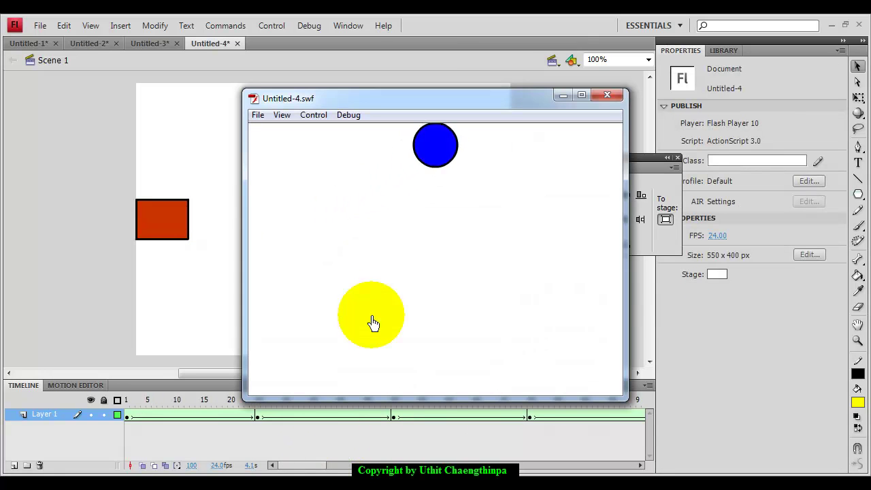